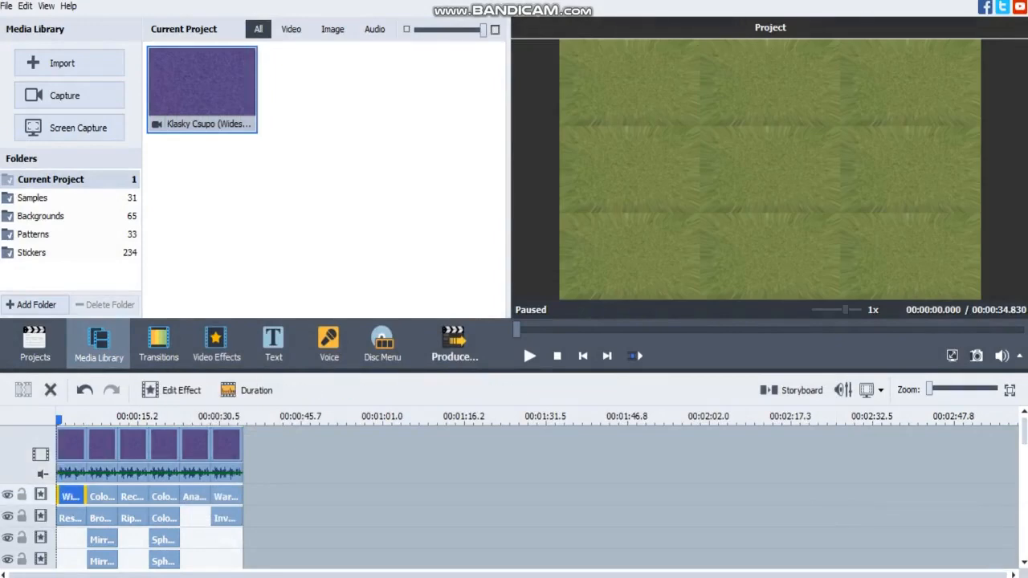
# Review the settings of the Wide Angle Zoom and Resample effects applied to the first clip.
pyautogui.click(171, 390)
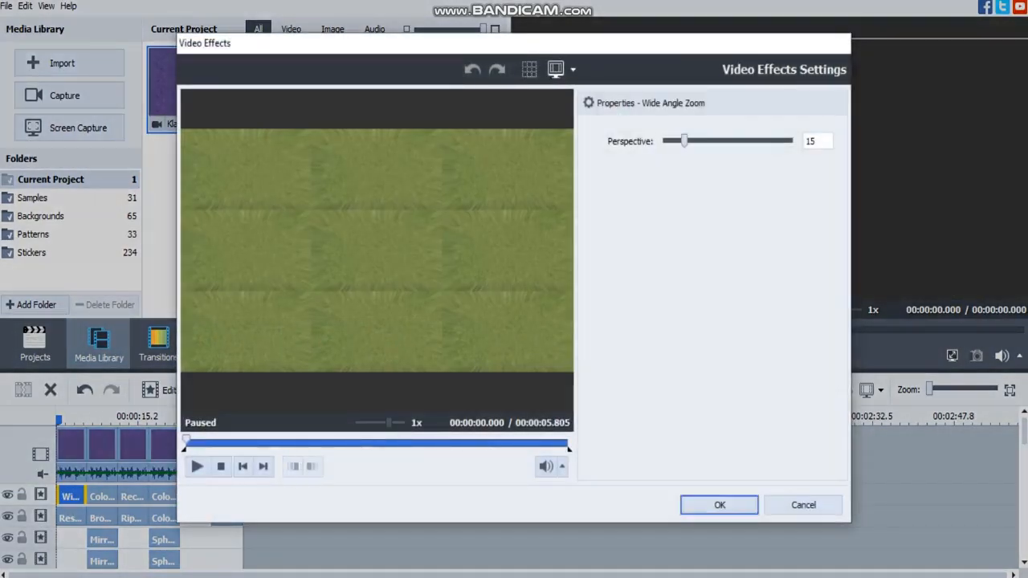
pyautogui.click(719, 505)
pyautogui.click(71, 518)
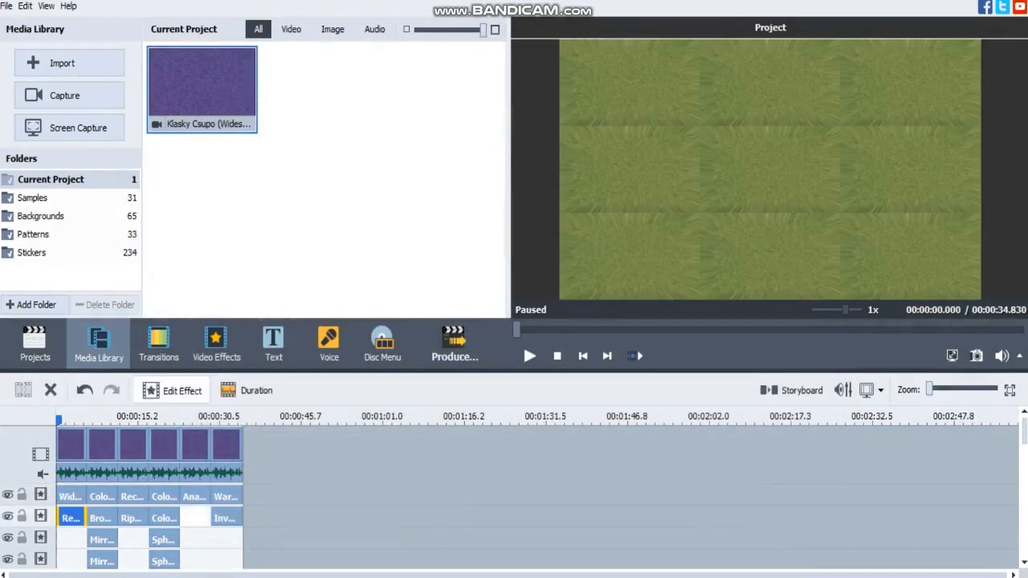
pyautogui.click(171, 390)
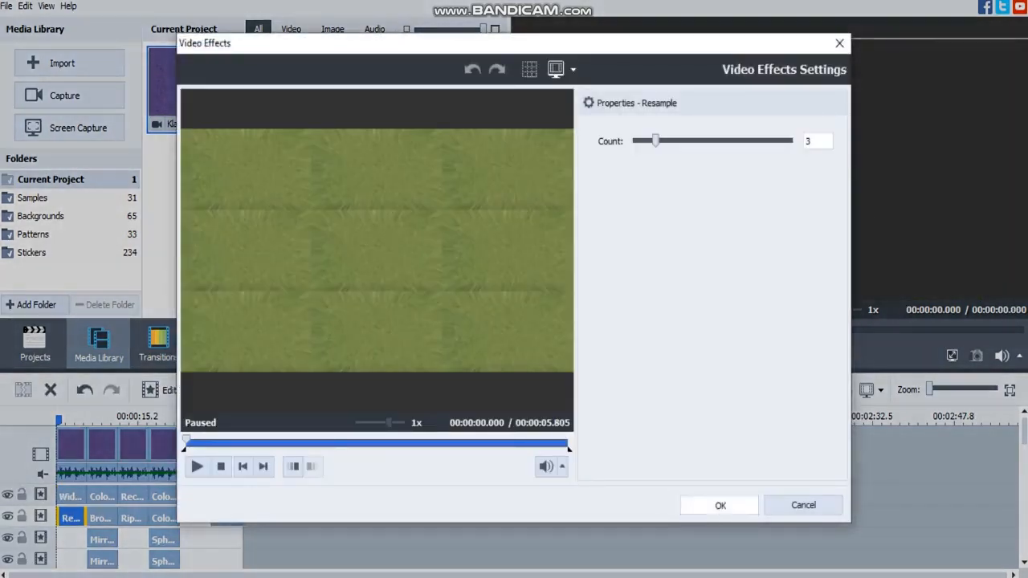
pyautogui.click(718, 503)
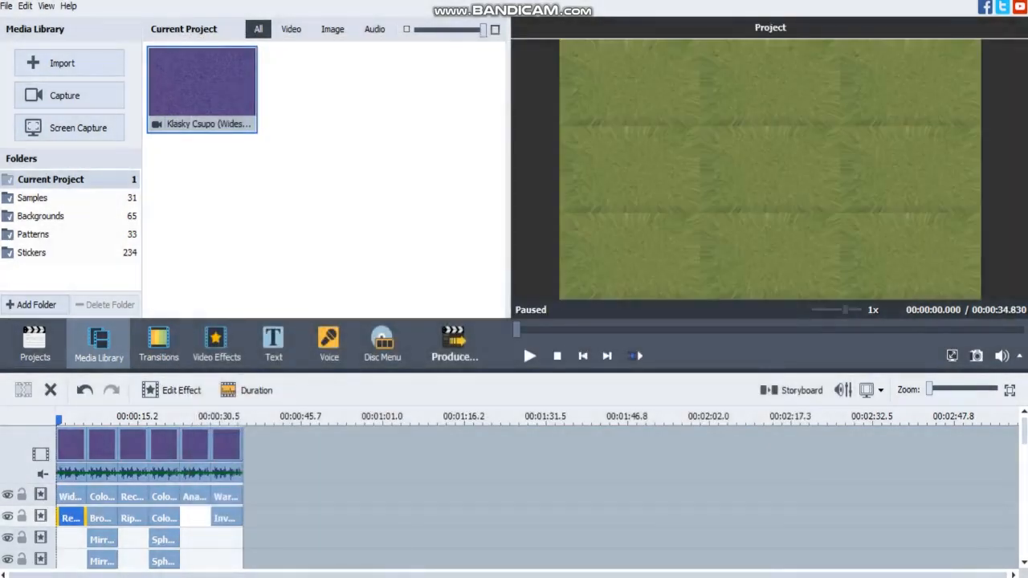
# Check which audio effects are enabled on the first clip of the main video track.
pyautogui.click(71, 447)
pyautogui.click(420, 390)
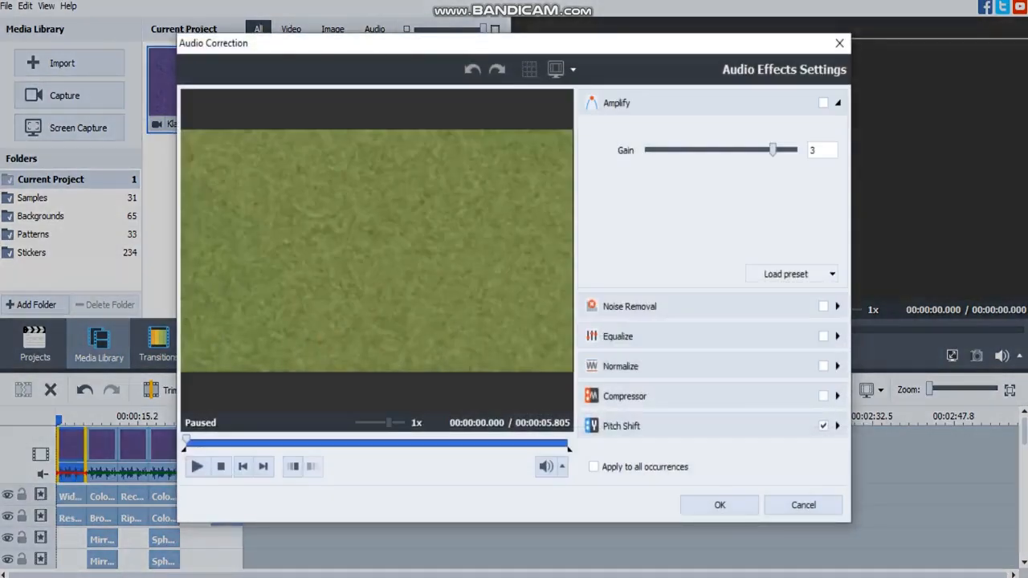
pyautogui.click(719, 504)
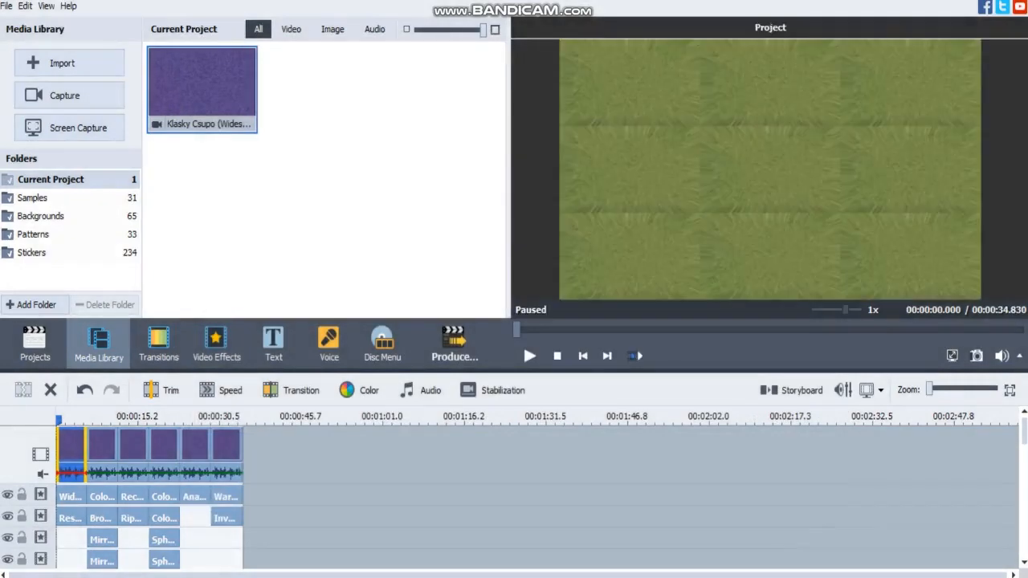
# Inspect the Pitch Shift rate of the first clip on the separate audio track.
pyautogui.scroll(-3, 149, 522)
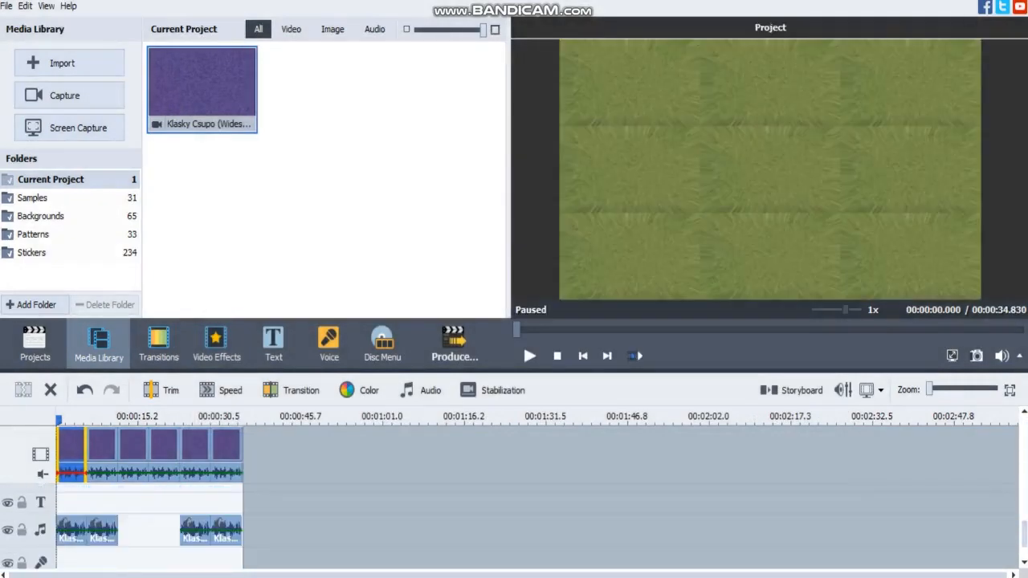
pyautogui.click(71, 530)
pyautogui.click(229, 390)
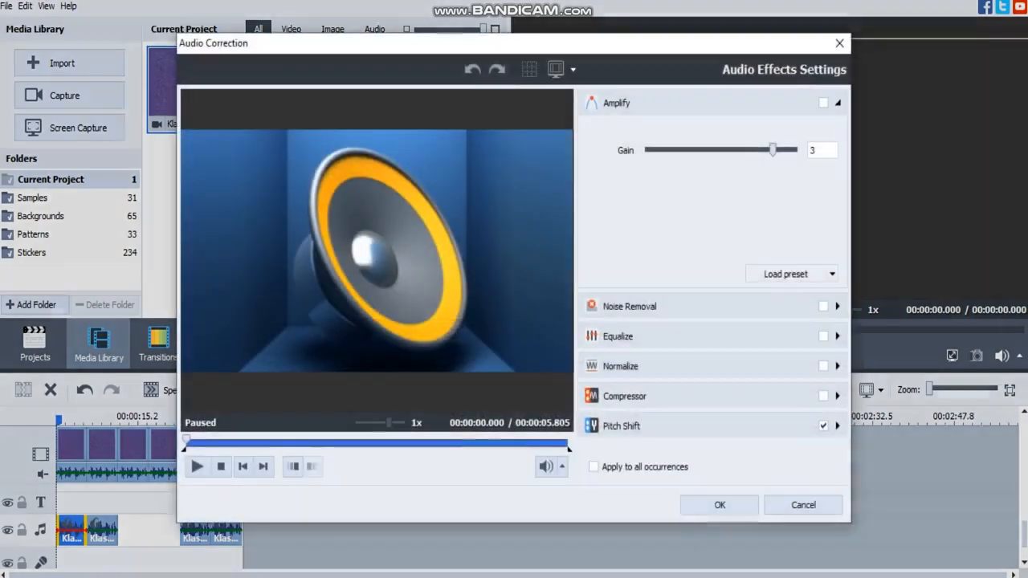
pyautogui.click(838, 426)
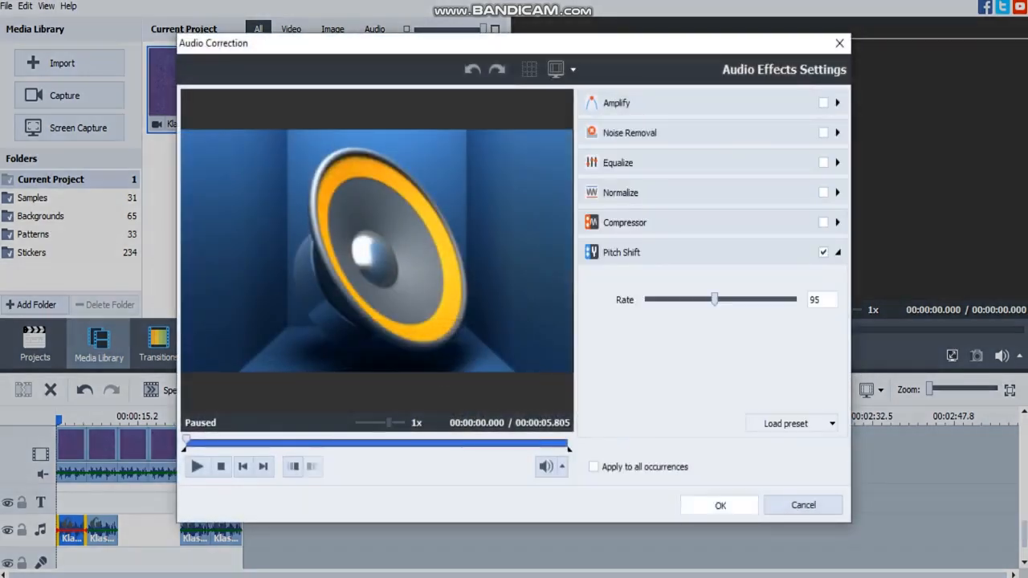
pyautogui.click(720, 505)
# Inspect the Pitch Shift setting in the second video clip's audio effects.
pyautogui.click(100, 445)
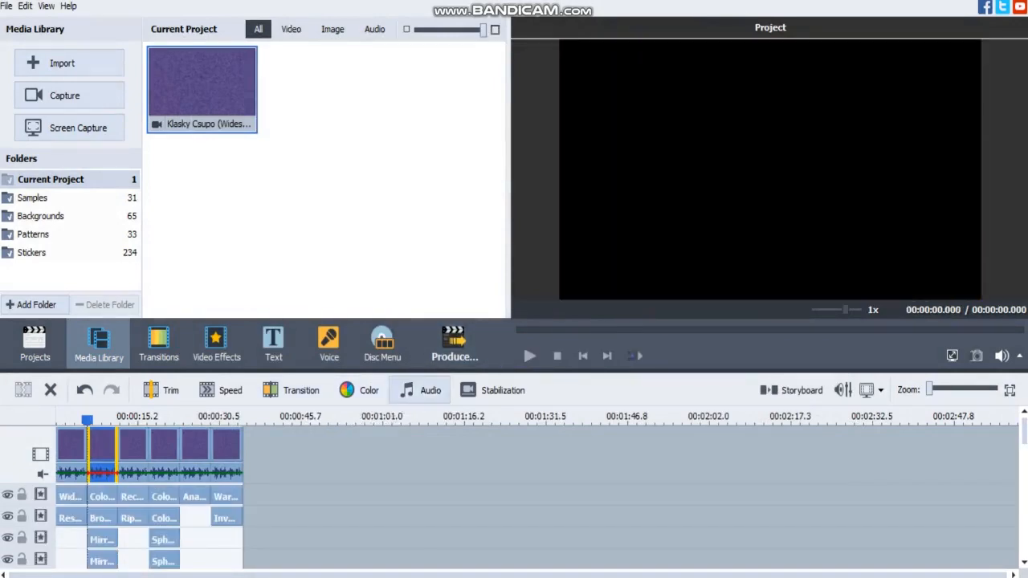
pyautogui.click(420, 390)
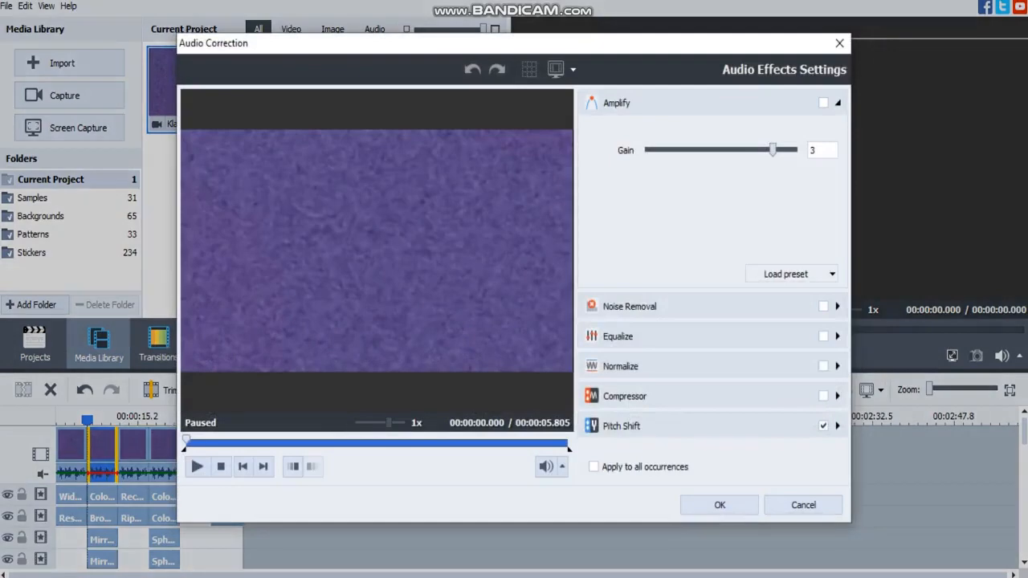
pyautogui.click(838, 425)
pyautogui.press('Return')
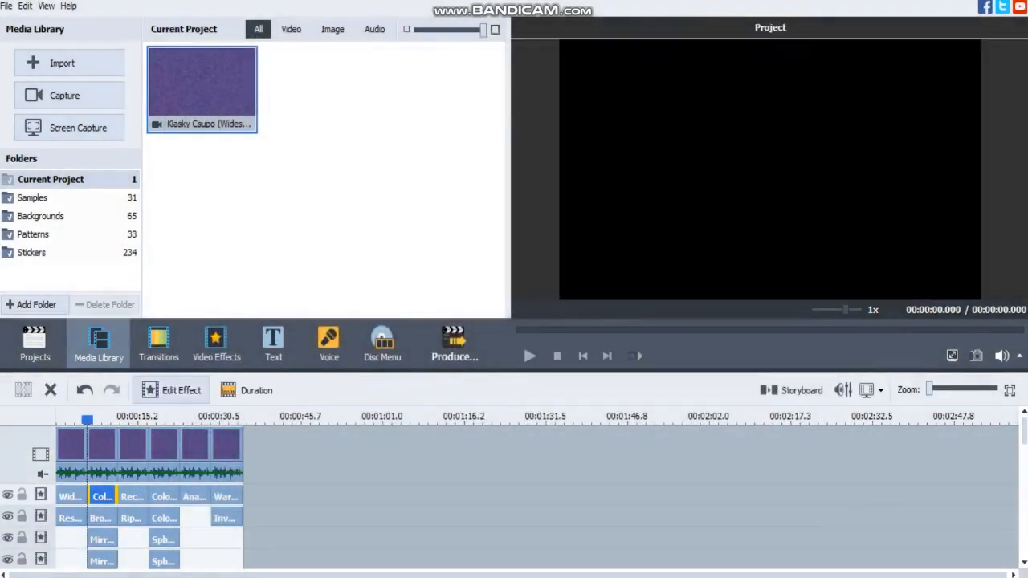
# Review the properties of the second clip's Colorize effect and of the effect directly beneath it.
pyautogui.click(172, 390)
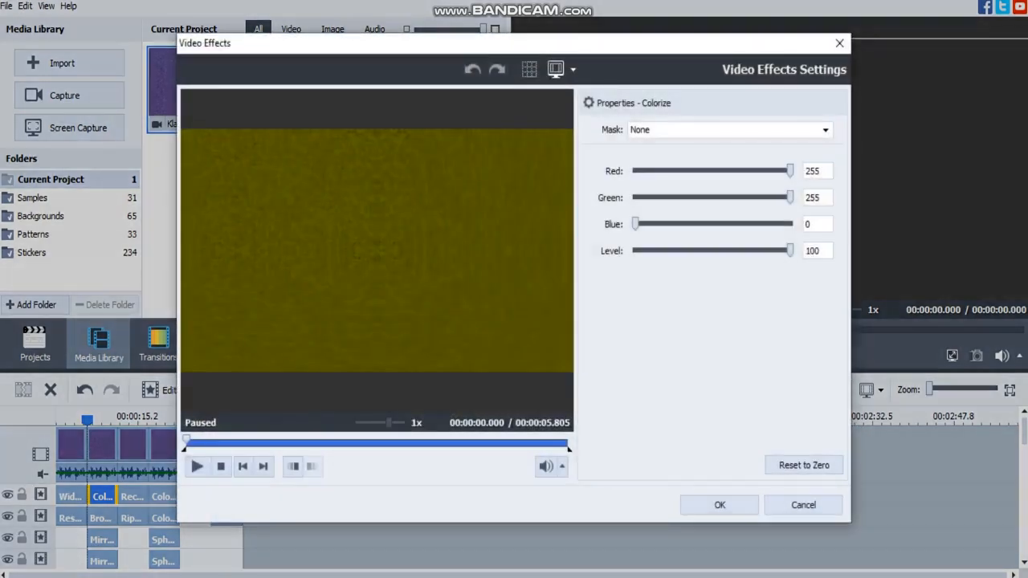
pyautogui.click(720, 504)
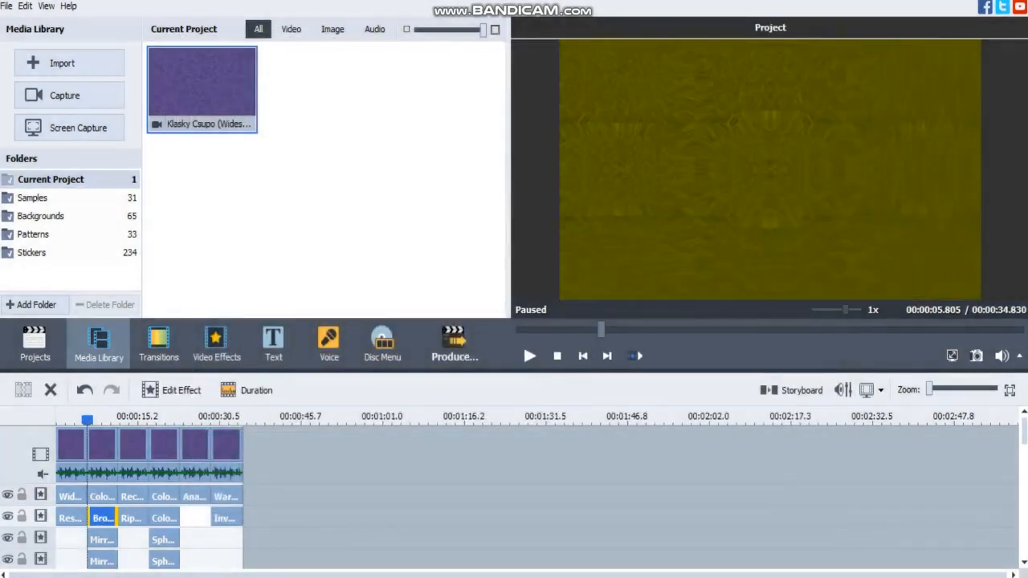
pyautogui.click(171, 391)
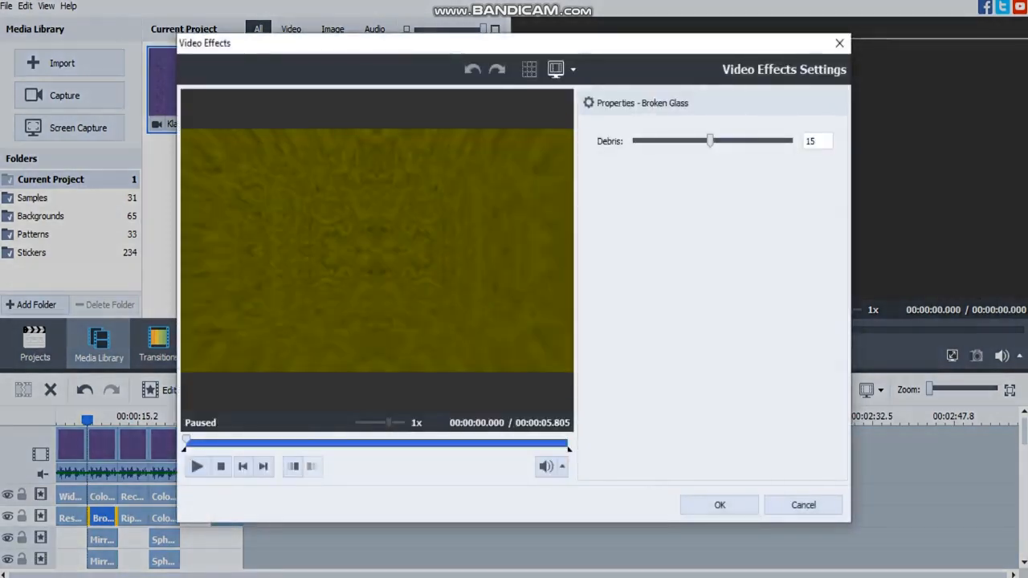
pyautogui.click(720, 505)
# Review the properties of the two Mirror effects stacked under the second clip.
pyautogui.click(103, 540)
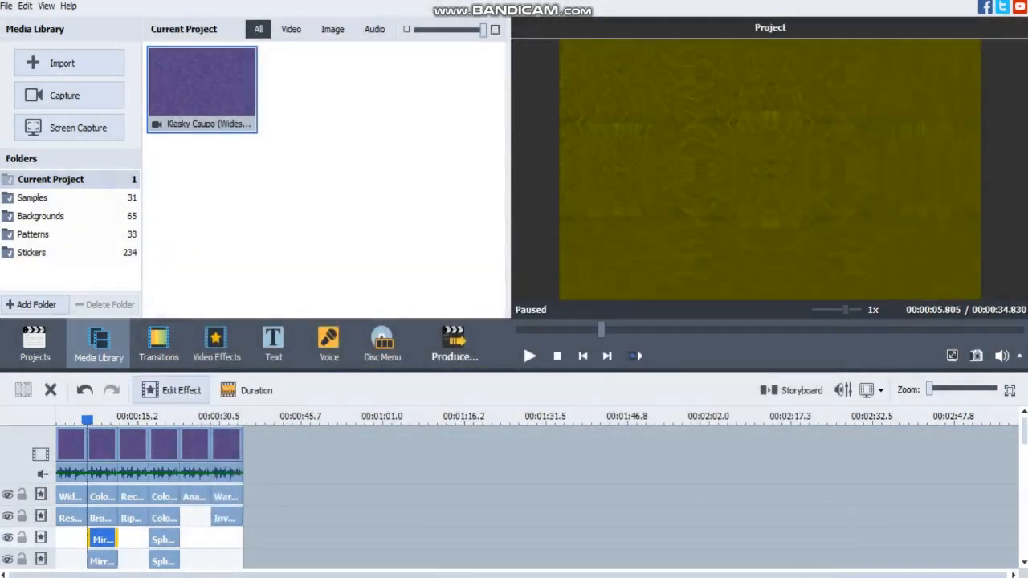
pyautogui.click(172, 390)
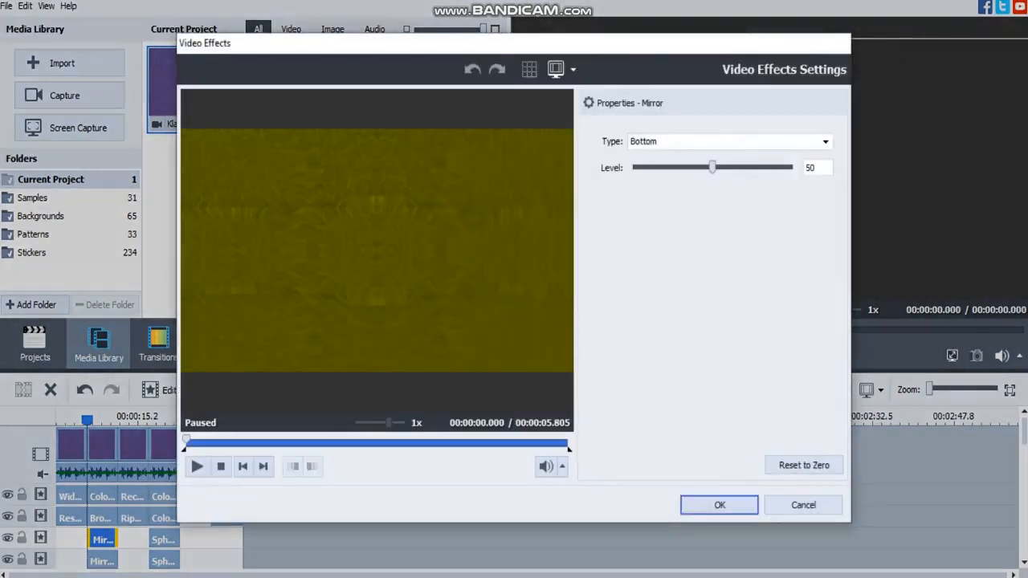
pyautogui.click(719, 505)
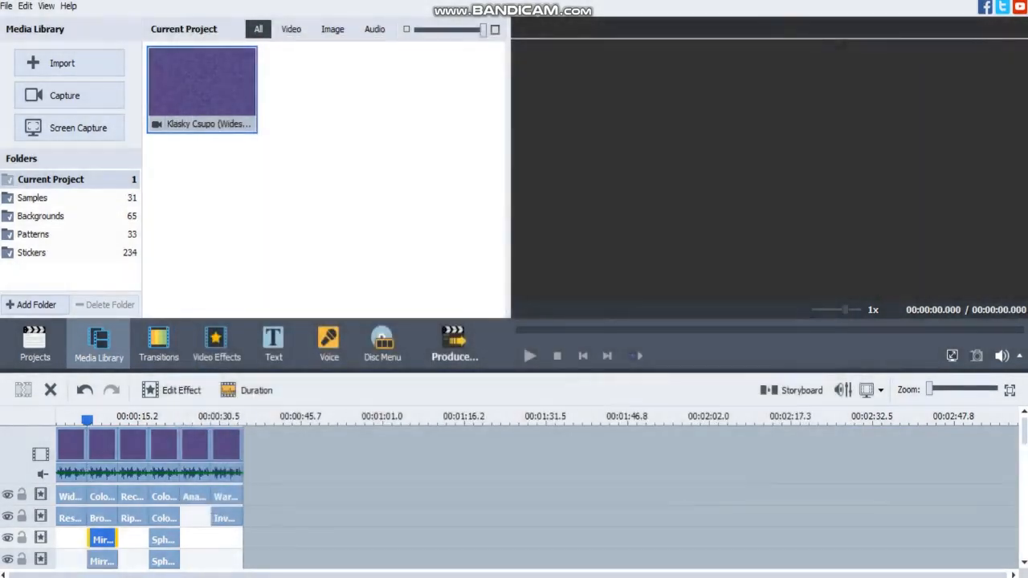
pyautogui.click(102, 561)
pyautogui.click(172, 391)
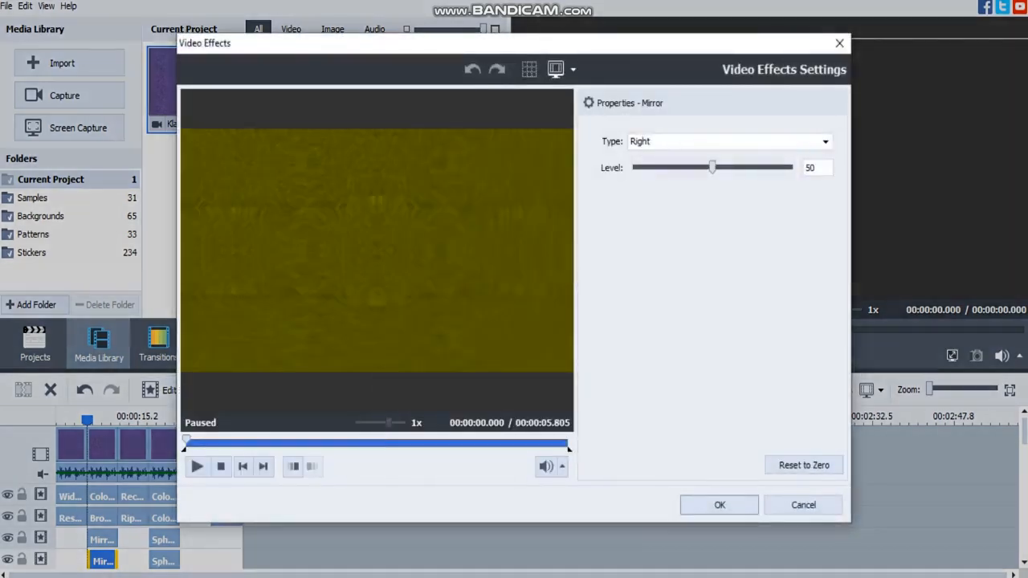
pyautogui.click(718, 505)
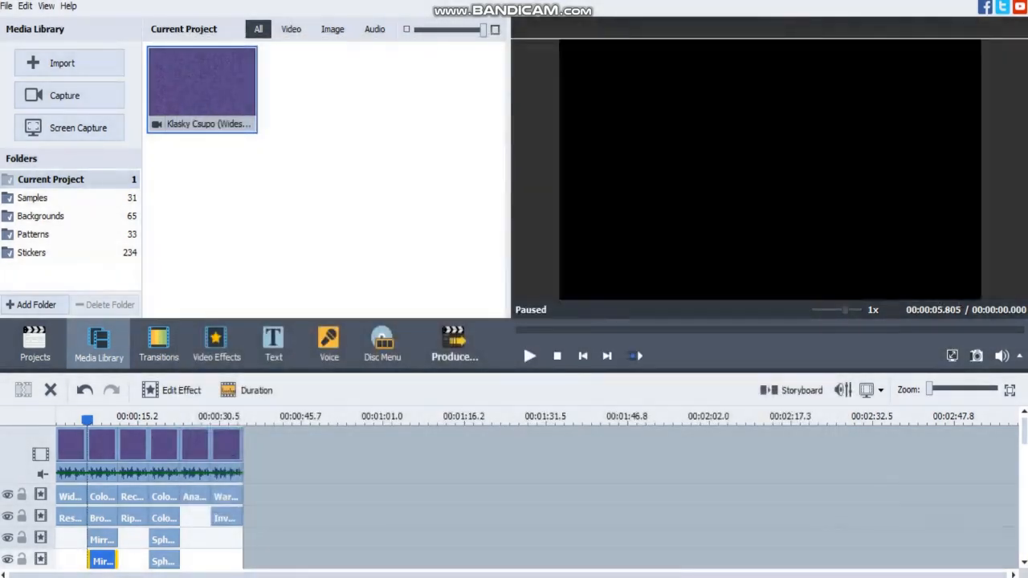
# Review the properties of the Rectangle and Ripple effects applied to the third clip.
pyautogui.click(131, 447)
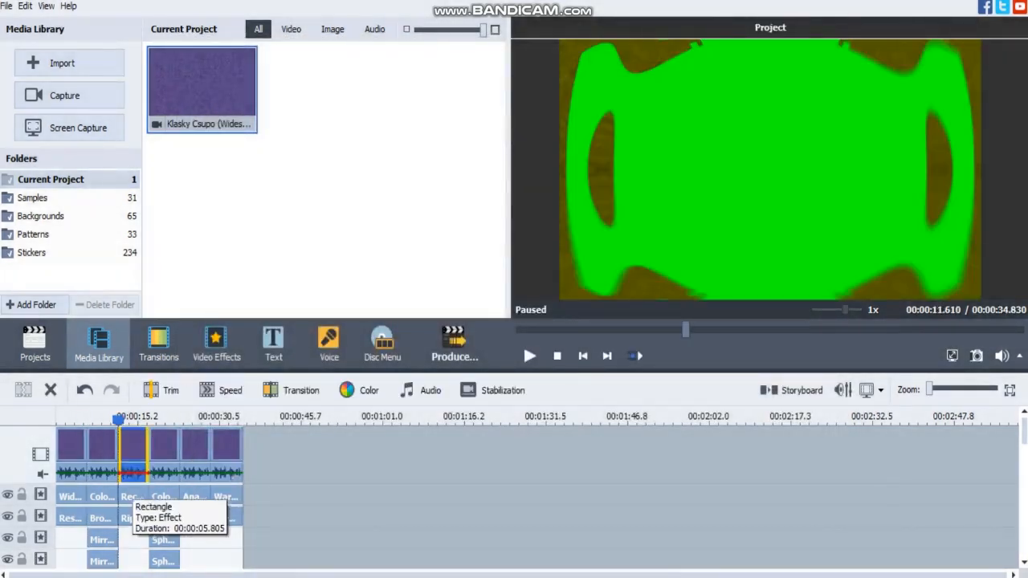
pyautogui.click(132, 497)
pyautogui.click(172, 392)
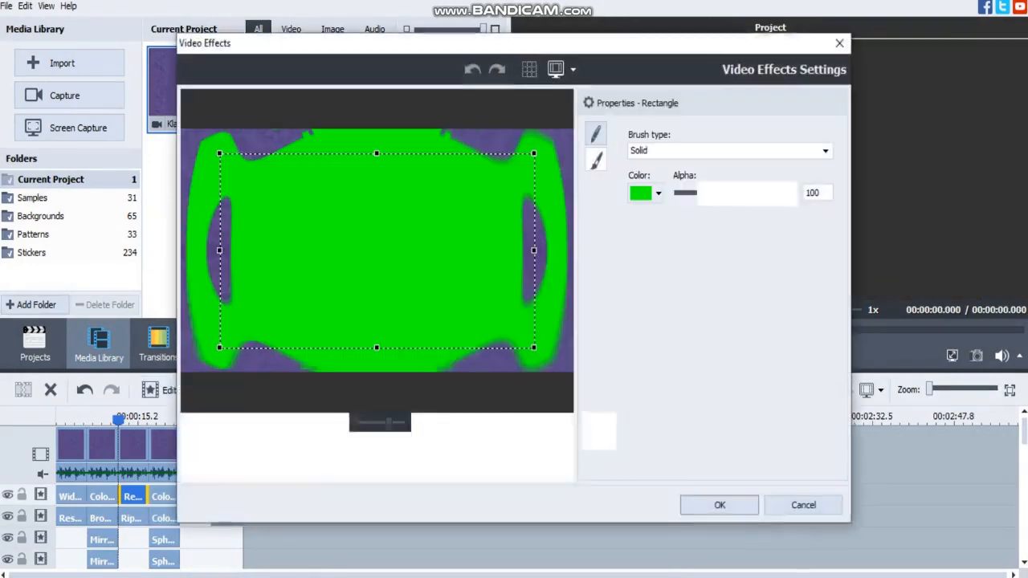
pyautogui.press('Escape')
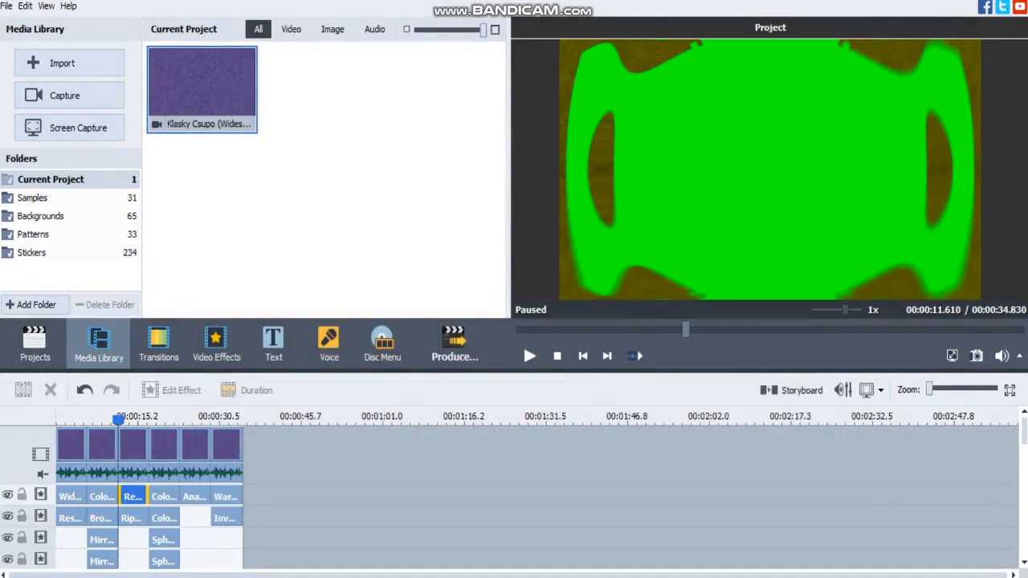
pyautogui.click(132, 518)
pyautogui.click(171, 391)
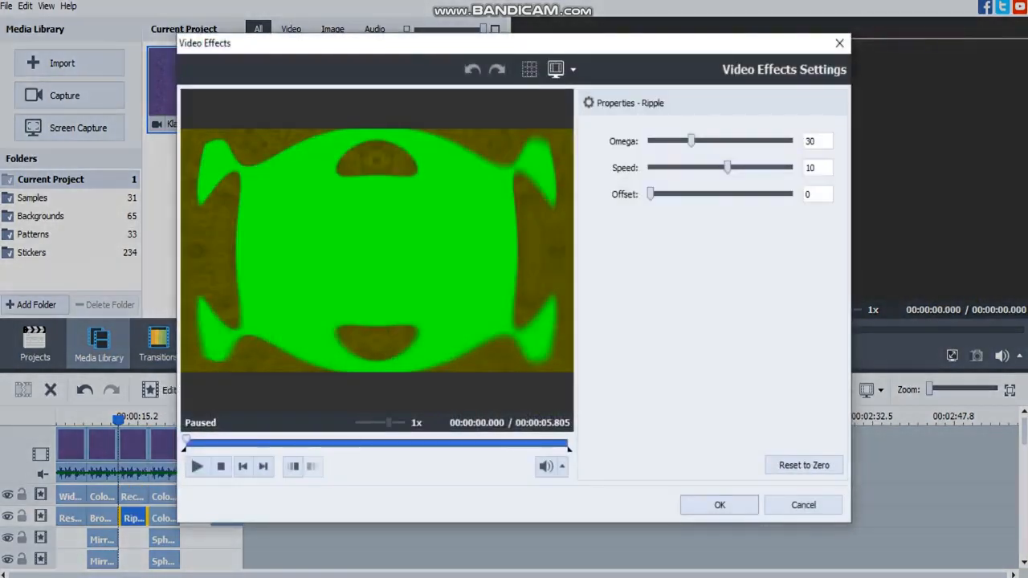
pyautogui.click(719, 505)
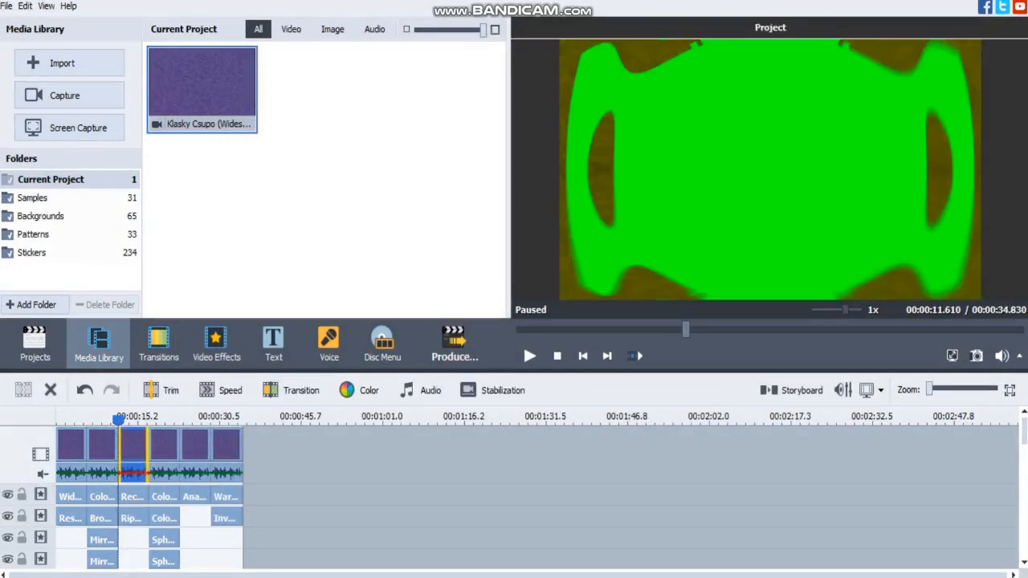
# Inspect the Equalize and Pitch Shift settings in the third clip's audio effects.
pyautogui.click(421, 391)
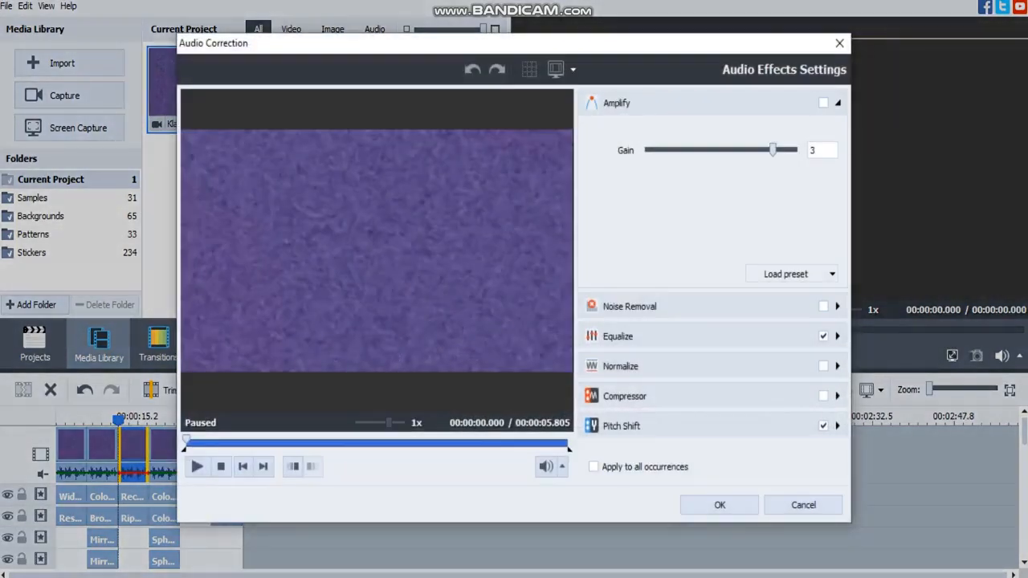
pyautogui.click(837, 337)
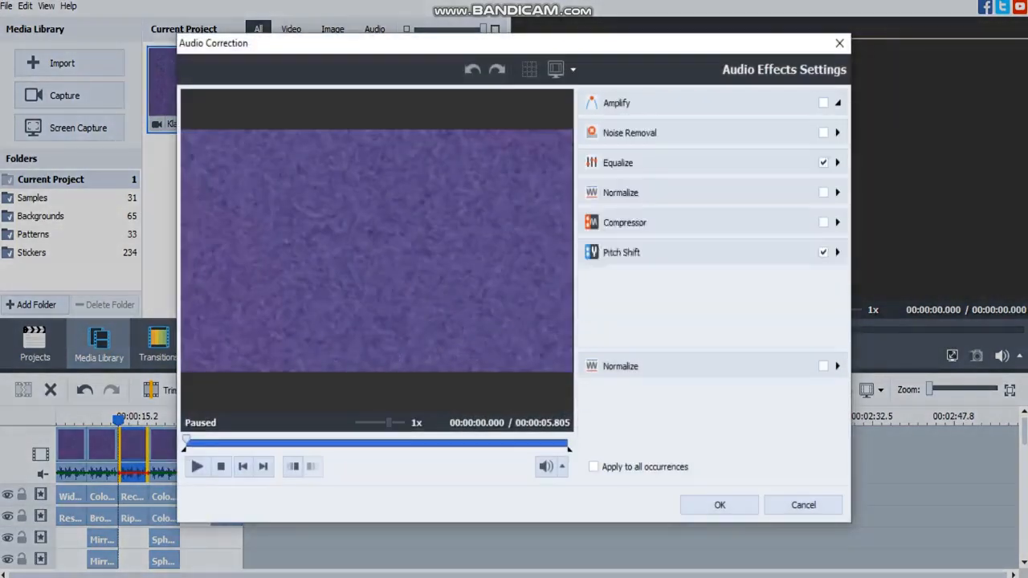
pyautogui.click(837, 426)
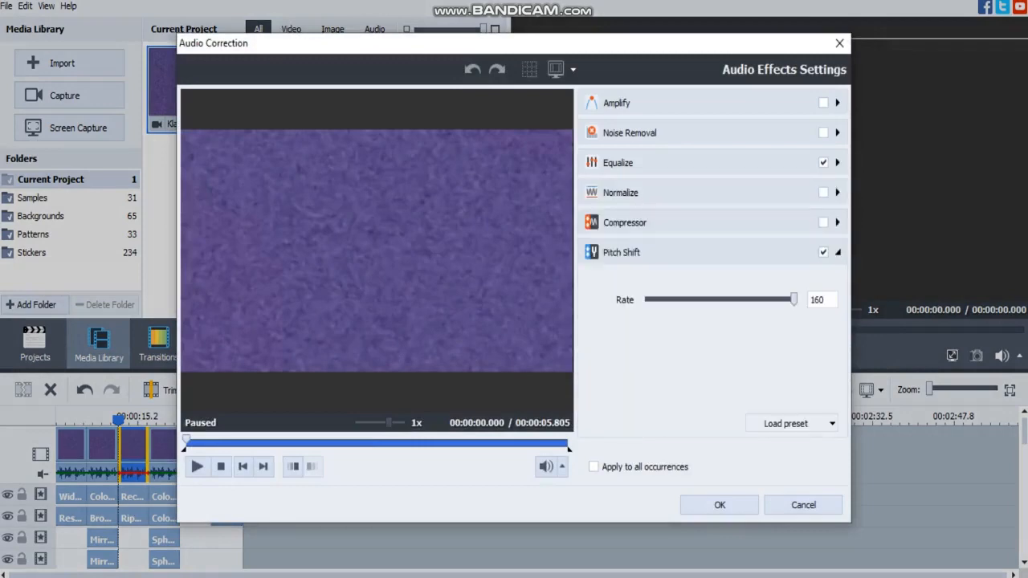
pyautogui.click(719, 504)
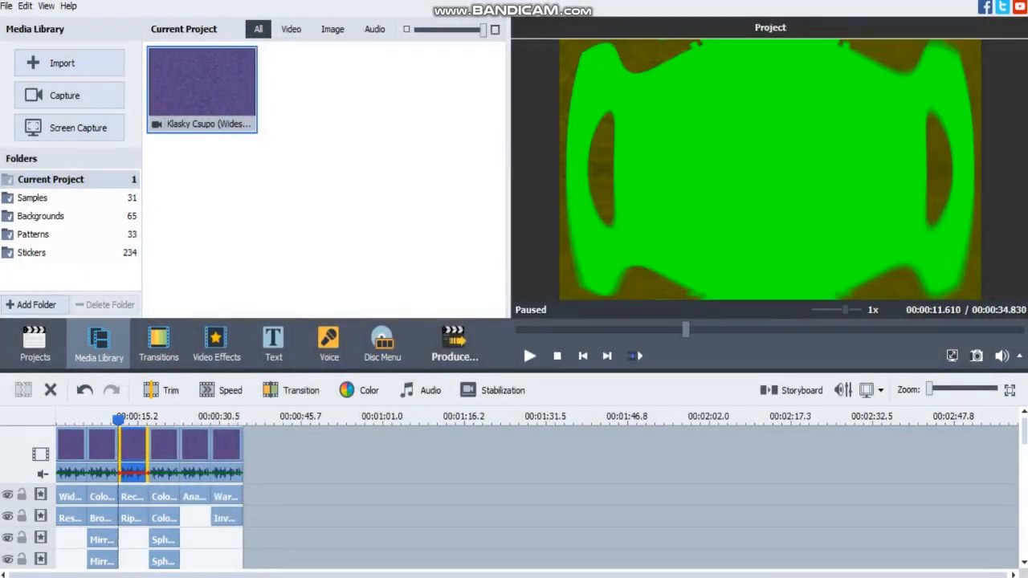
# Review the properties of the Colorize and Color Exchange effects applied to the fourth clip.
pyautogui.click(166, 439)
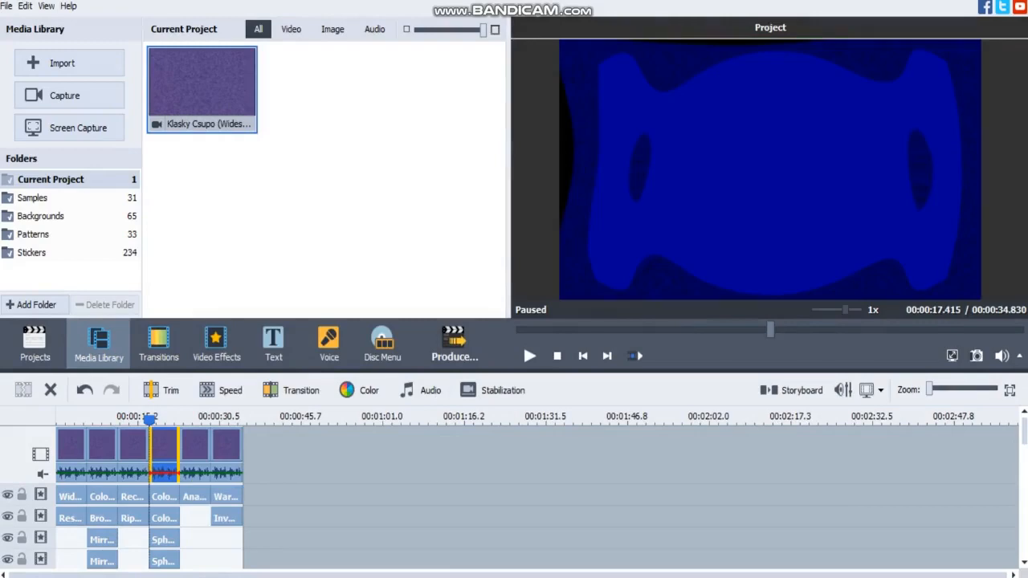
pyautogui.click(164, 497)
pyautogui.click(172, 390)
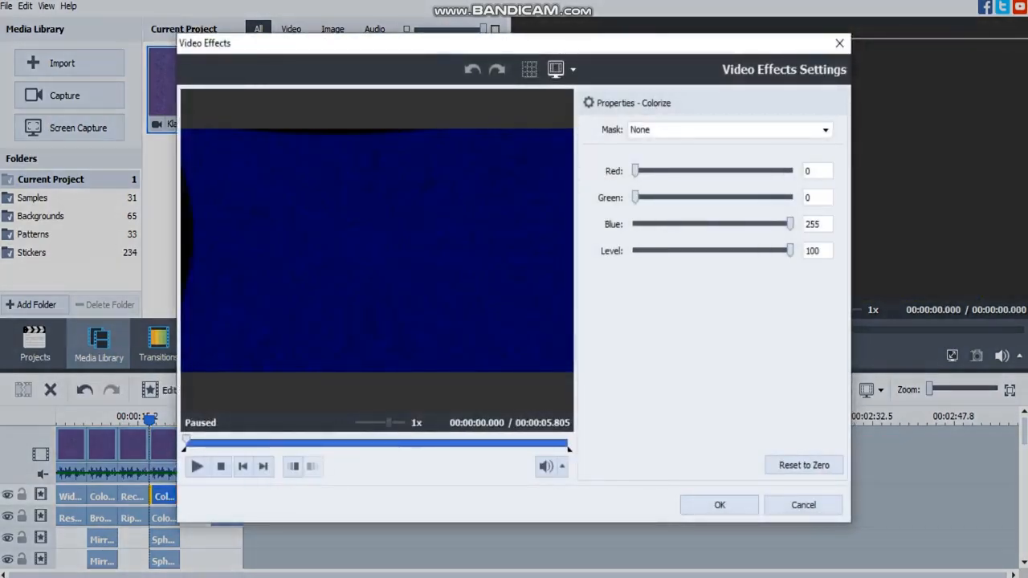
pyautogui.click(714, 500)
pyautogui.click(172, 390)
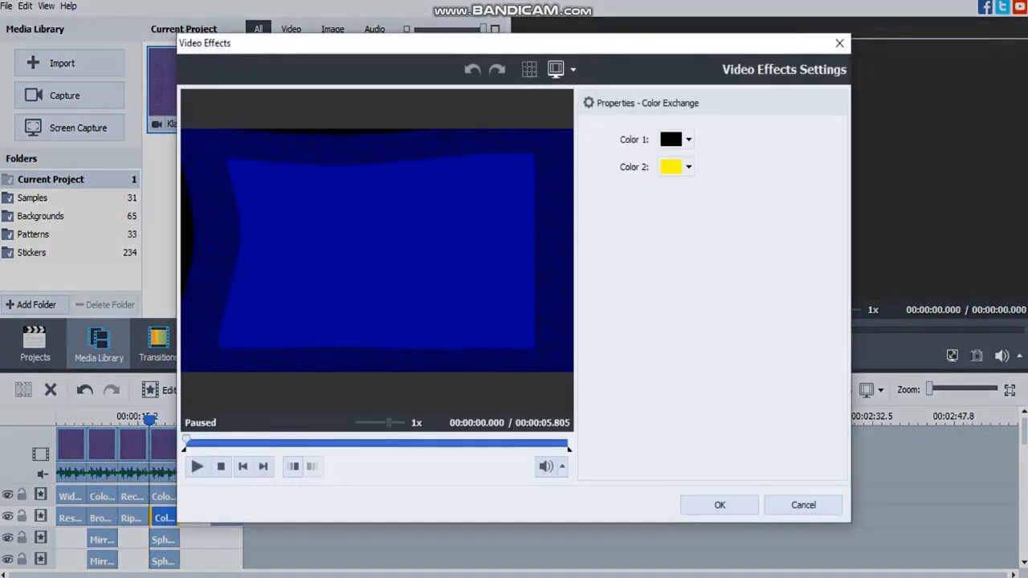
pyautogui.click(720, 505)
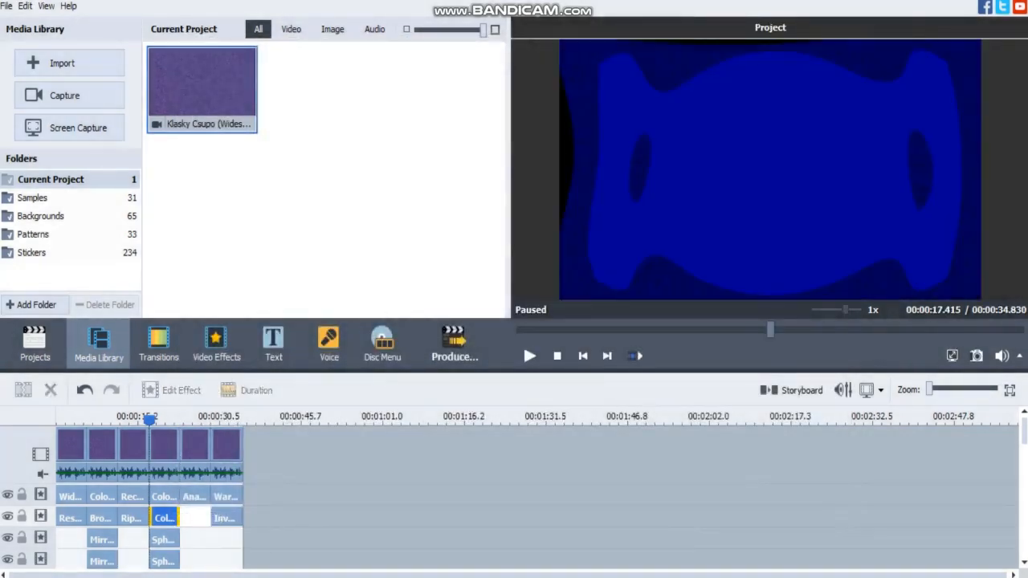
# Review the properties of the three Sphere effects stacked under the fourth clip.
pyautogui.click(172, 390)
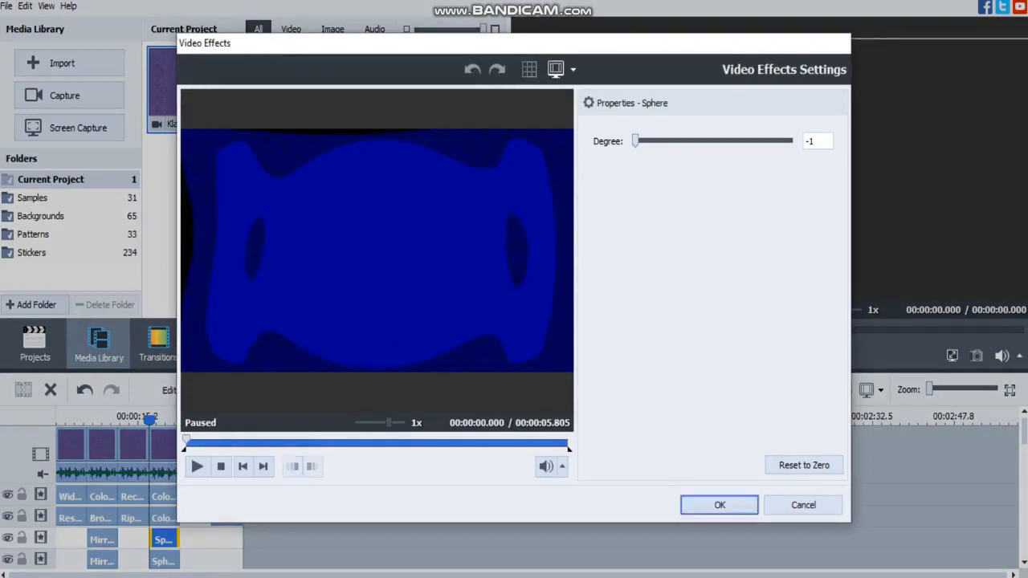
pyautogui.click(719, 504)
pyautogui.click(164, 560)
pyautogui.click(172, 390)
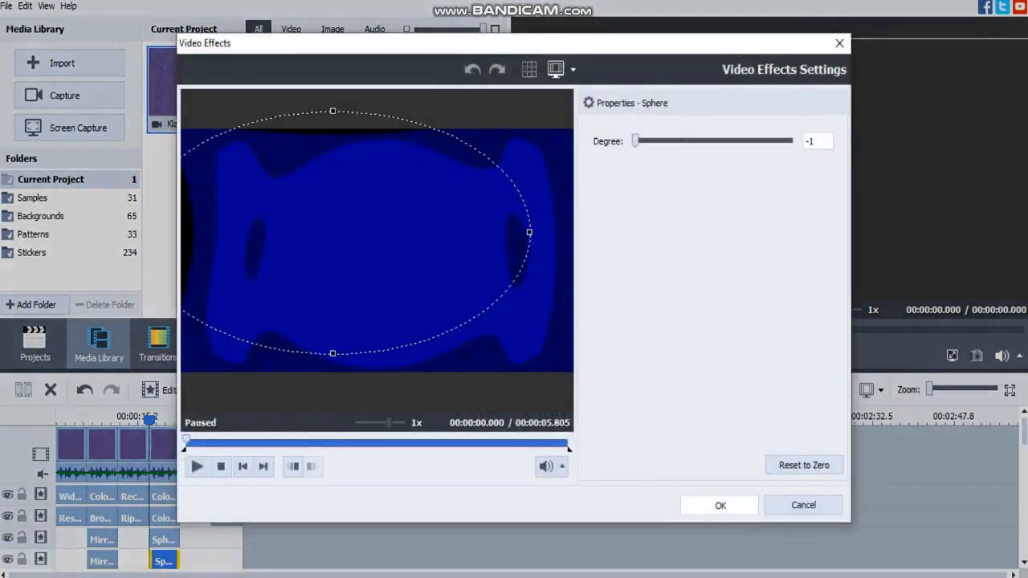
pyautogui.click(720, 504)
pyautogui.scroll(-2, 149, 522)
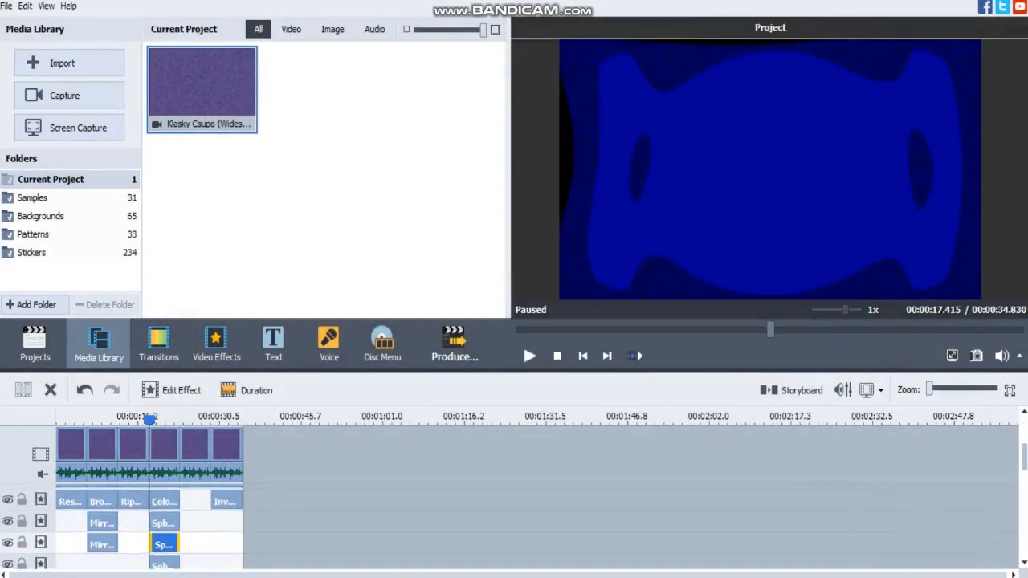
pyautogui.click(165, 530)
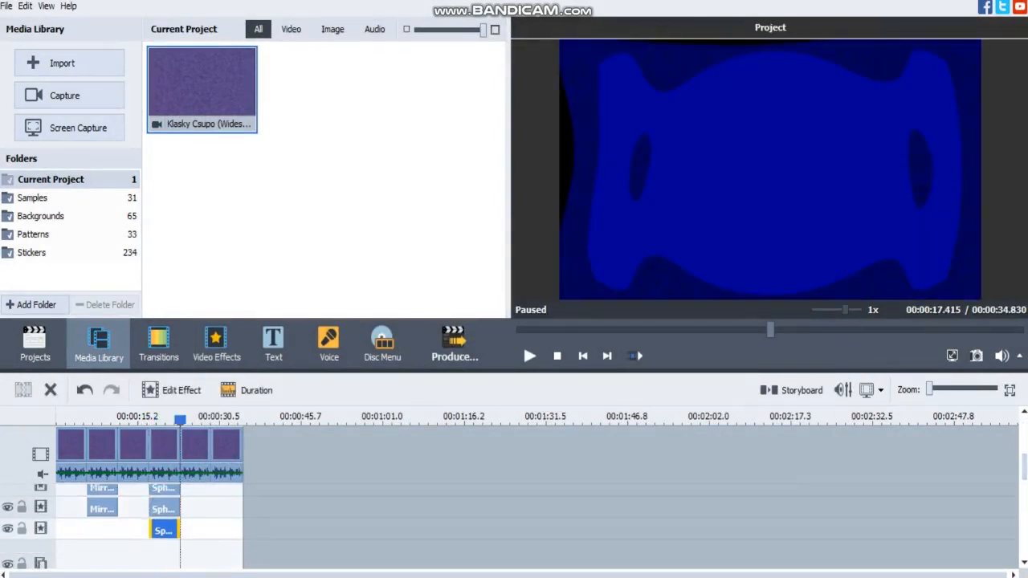
pyautogui.click(171, 391)
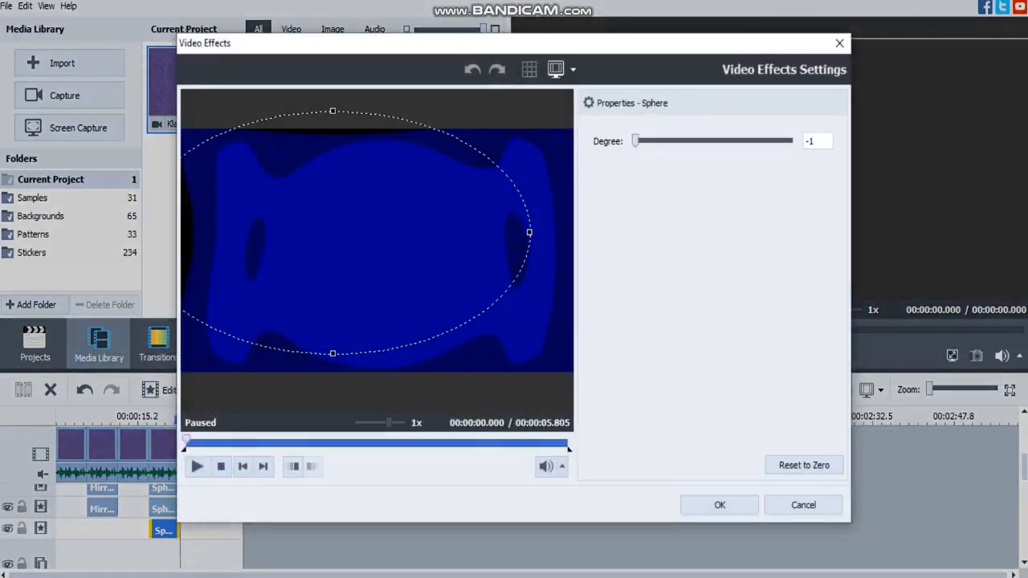
pyautogui.click(719, 504)
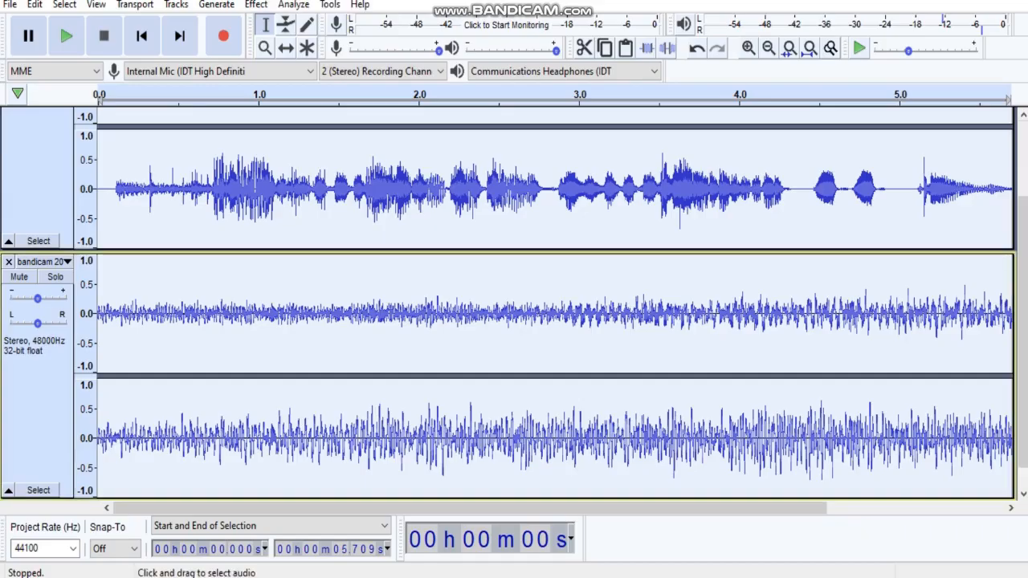
# In Audacity, split the bandicam stereo track into separate channels and delete its left channel.
pyautogui.click(41, 261)
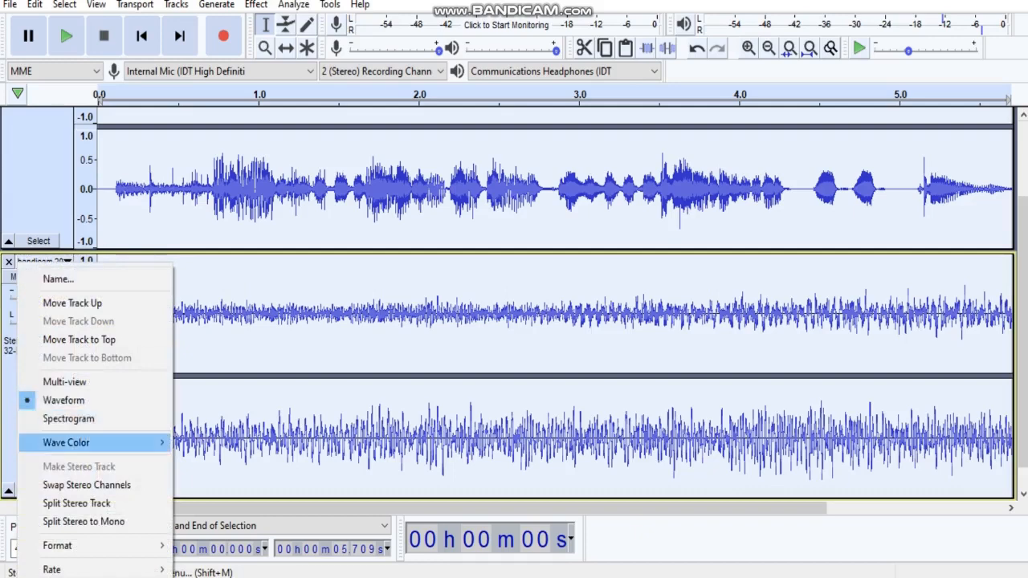
pyautogui.click(80, 503)
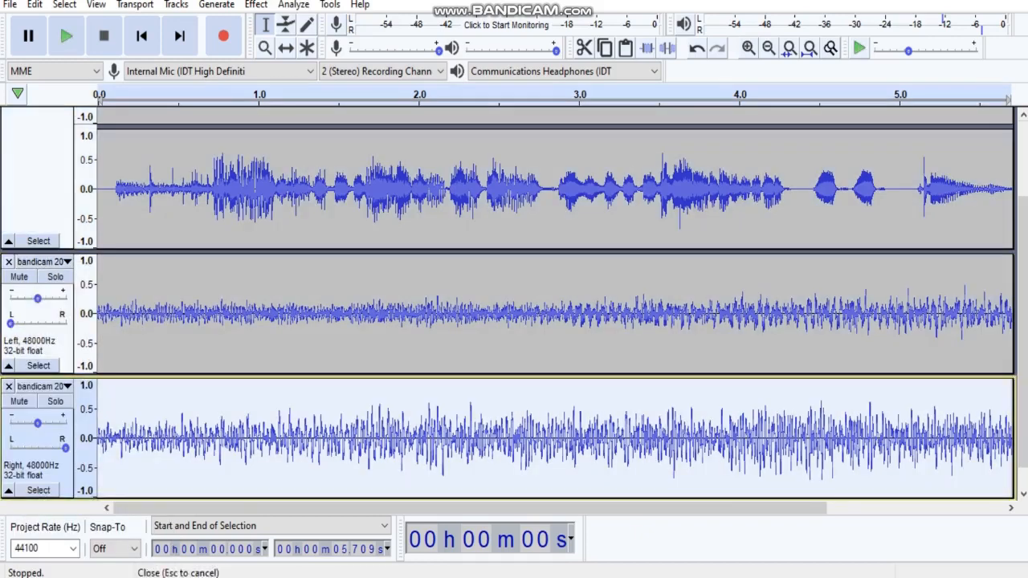
pyautogui.click(8, 262)
# Split the Klasky Csupo stereo track, replace its right channel with the bandicam audio, and remove the leftover bandicam track.
pyautogui.click(40, 106)
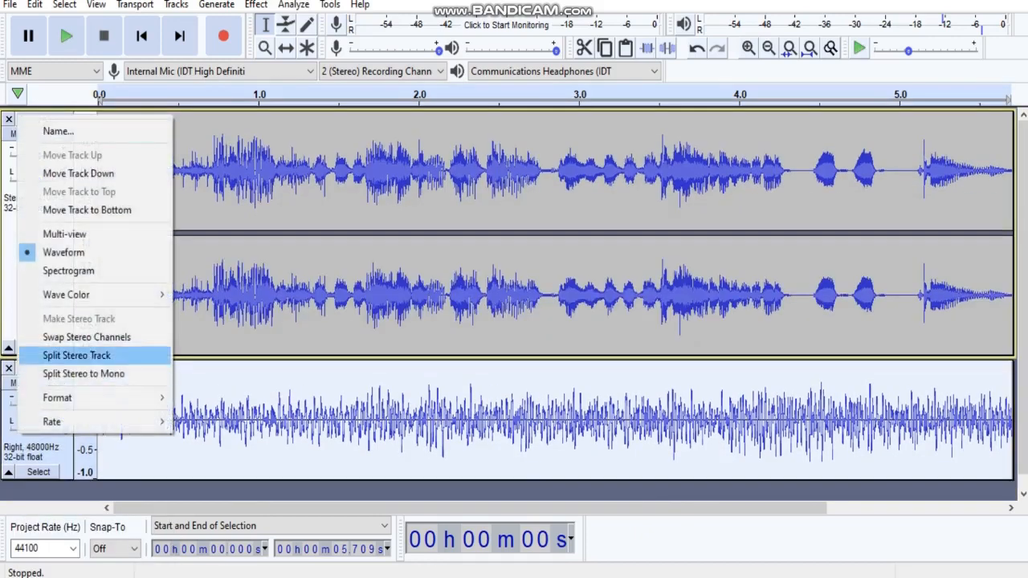
pyautogui.click(72, 354)
pyautogui.hotkey('ctrl', 'v')
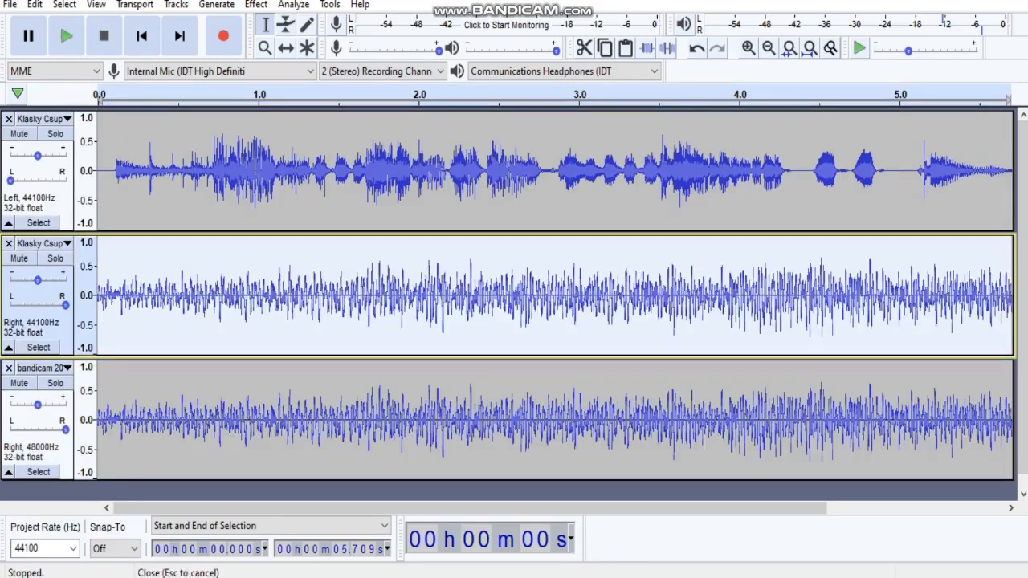
pyautogui.click(9, 368)
# Join the two Klasky Csupo channels into one stereo track and apply the Vocoder effect to it.
pyautogui.hotkey('ctrl', 'a')
pyautogui.click(43, 119)
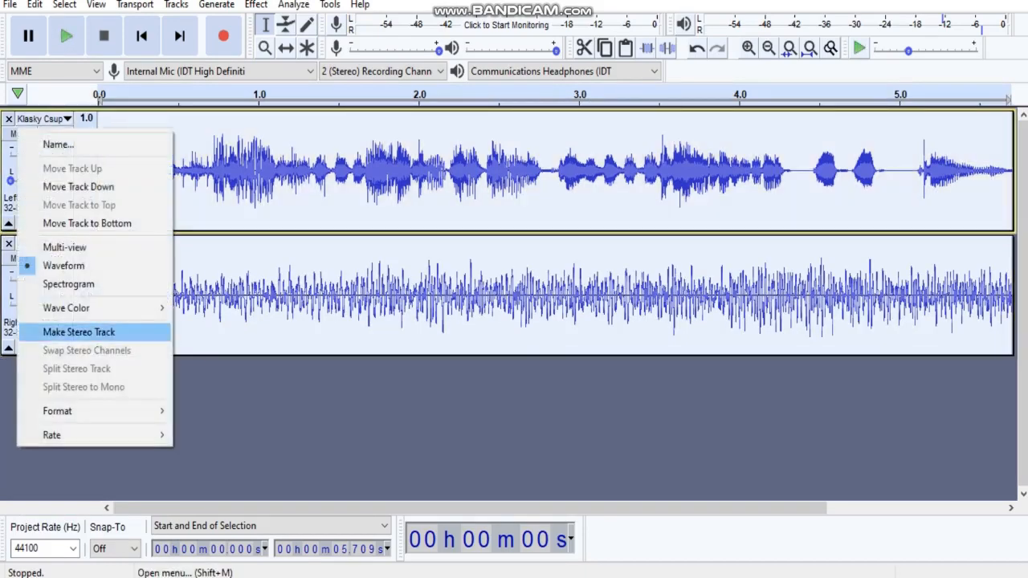
pyautogui.click(78, 332)
pyautogui.click(255, 5)
pyautogui.click(330, 568)
pyautogui.press('Return')
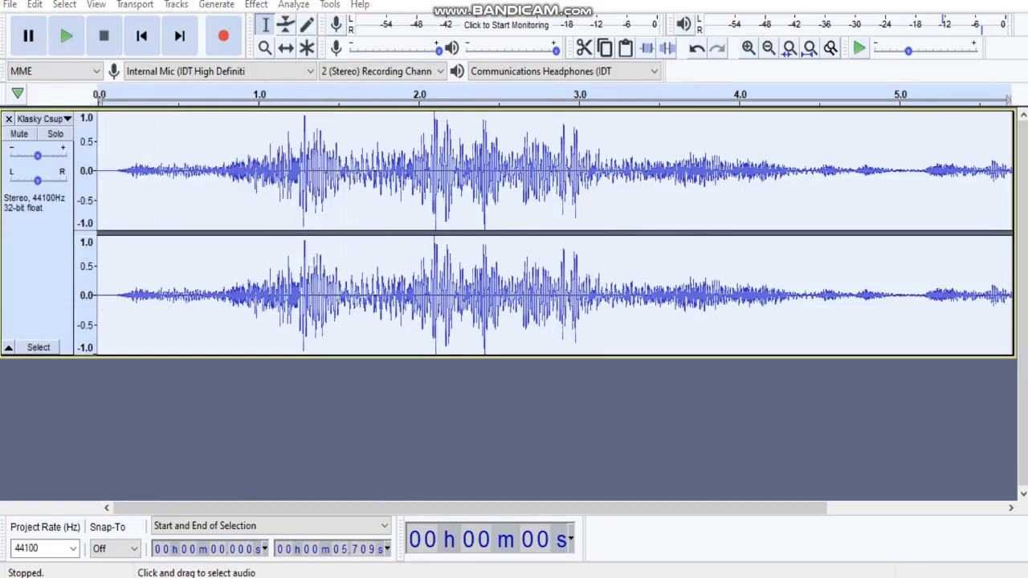
# Export the vocoded audio to the Audacity folder as Sparta Vocoder V2.4.
pyautogui.hotkey('ctrl', 'shift', 'e')
pyautogui.write('T')
pyautogui.press('BackSpace')
pyautogui.write('Sparta Vocoder V2.')
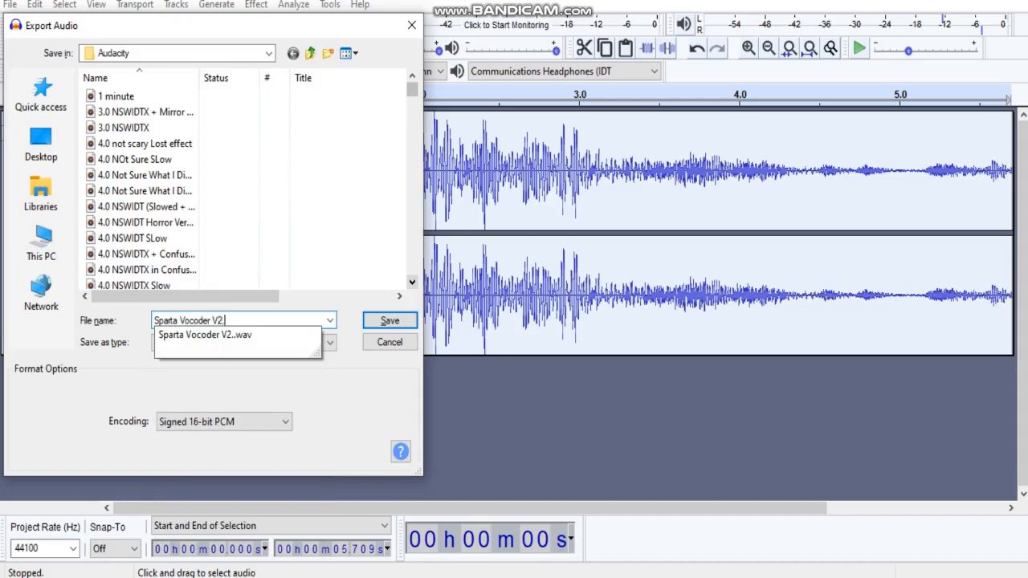
pyautogui.press('Return')
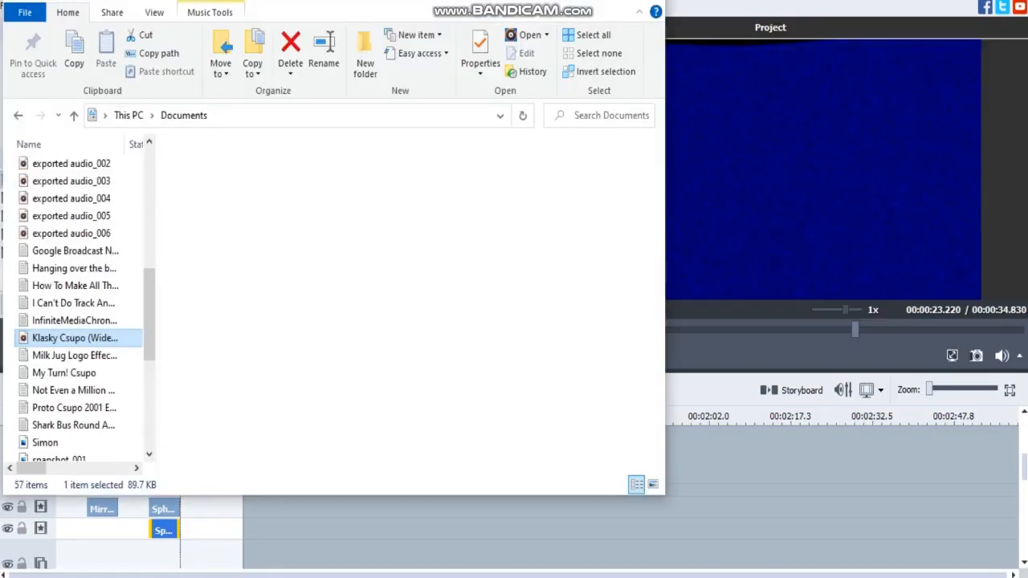
# Open the Audacity folder in Documents and bring Sparta Vocoder V2.4 into the AVS Video Editor project.
pyautogui.moveTo(149, 313); pyautogui.dragTo(149, 193)
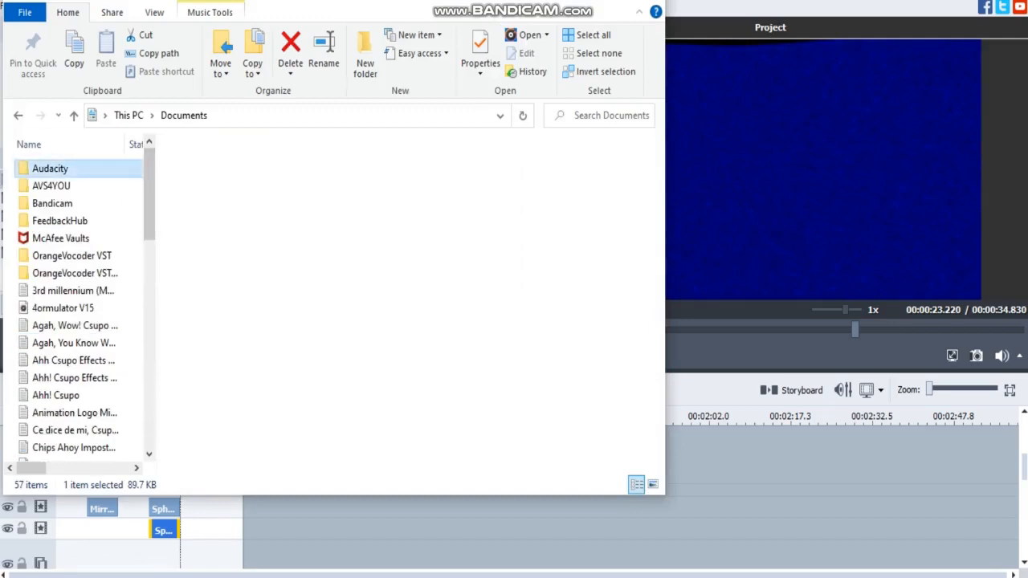
pyautogui.doubleClick(51, 169)
pyautogui.click(71, 169)
pyautogui.moveTo(71, 169); pyautogui.dragTo(643, 215)
# Place the Sparta Vocoder V2.4 audio on the music track directly beneath the fourth clip.
pyautogui.moveTo(1024, 467); pyautogui.dragTo(1024, 544)
pyautogui.moveTo(249, 516); pyautogui.dragTo(161, 519)
pyautogui.rightClick(157, 447)
pyautogui.click(171, 434)
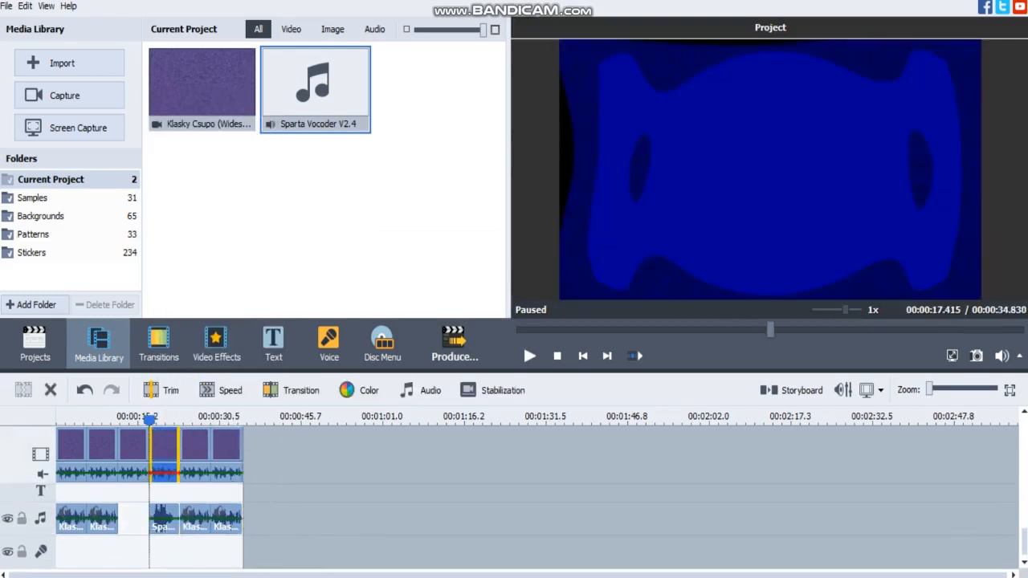
# Review the fifth clip's color correction settings and the properties of its Anaglyph 3D effect.
pyautogui.click(195, 448)
pyautogui.click(359, 390)
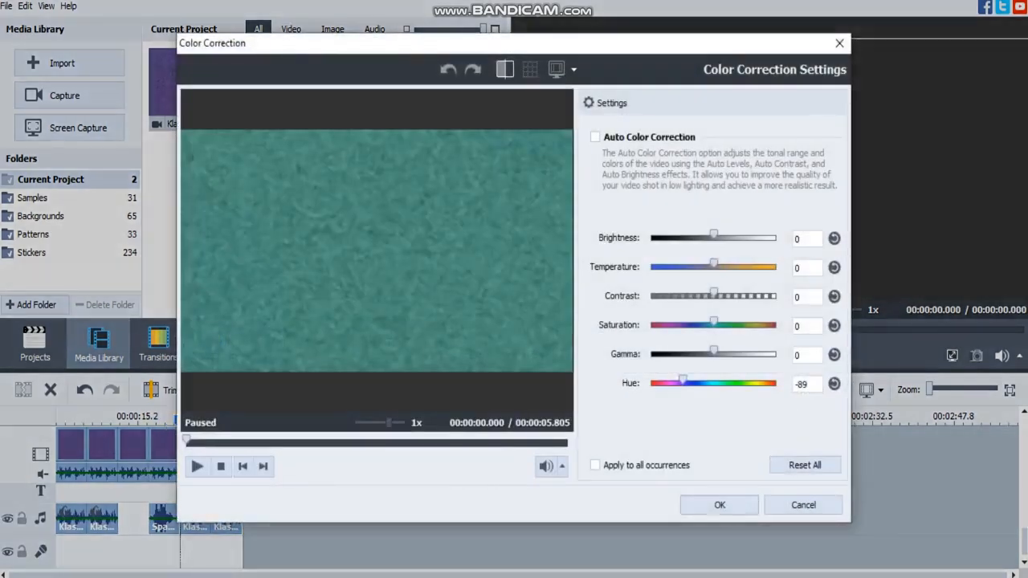
pyautogui.click(716, 503)
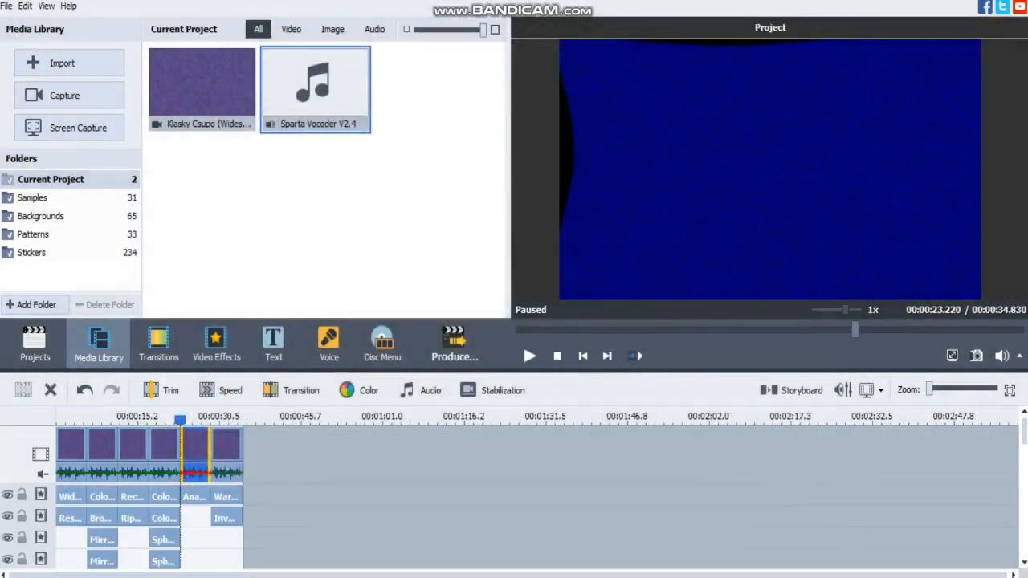
pyautogui.click(195, 497)
pyautogui.click(172, 391)
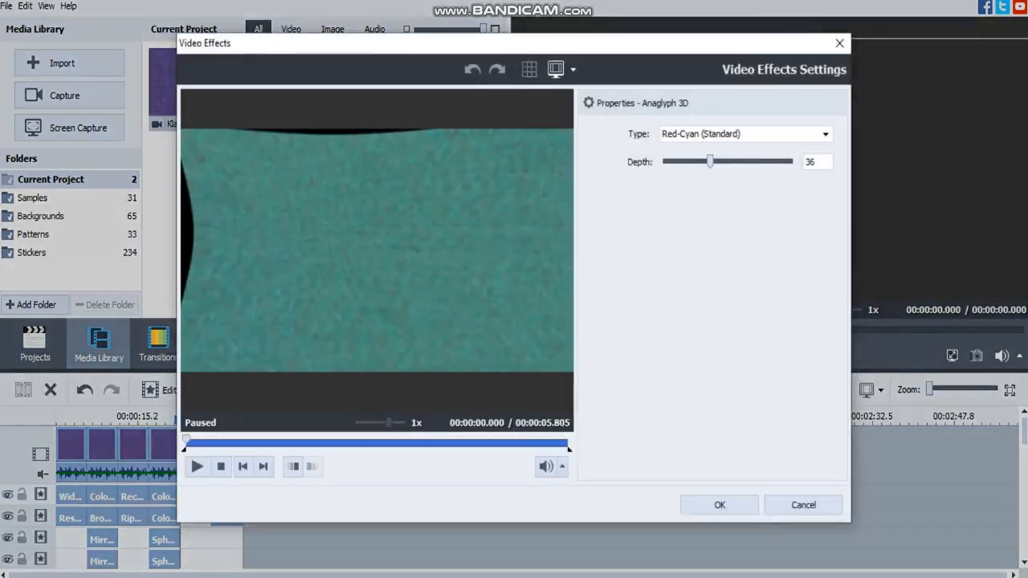
pyautogui.click(720, 505)
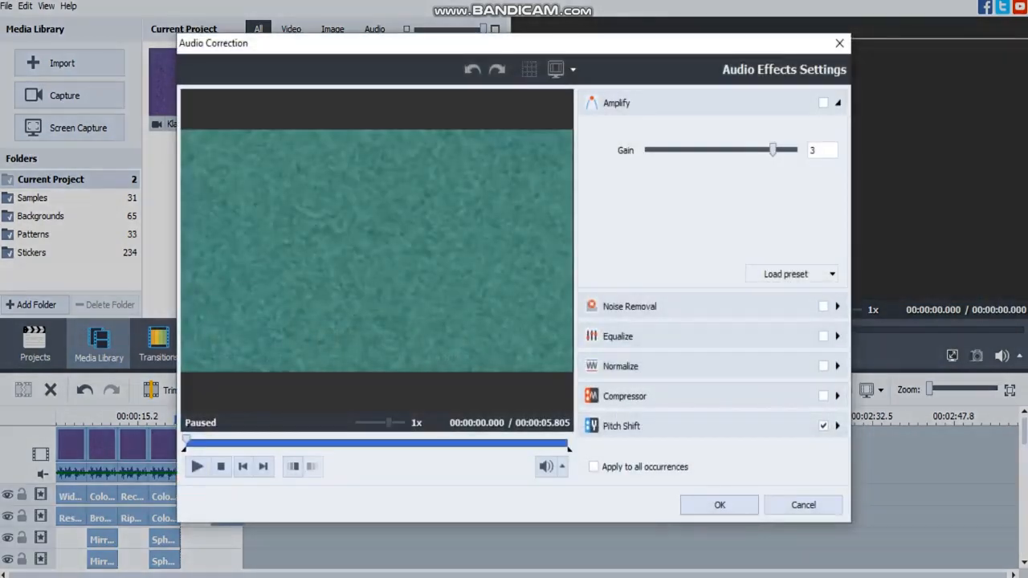
# Inspect the Pitch Shift settings of the fifth clip and of the audio copy on the music track beneath it.
pyautogui.click(635, 424)
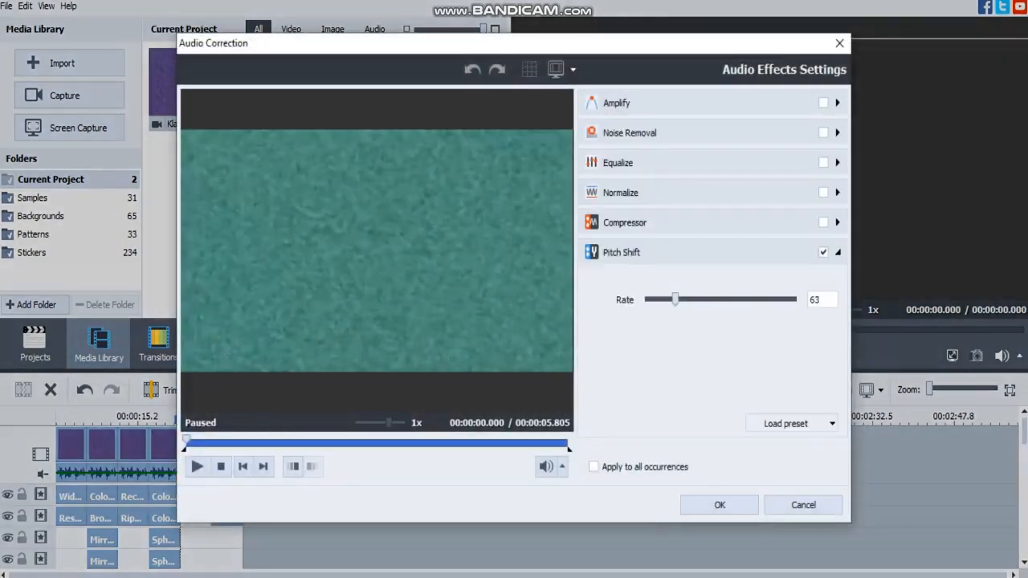
pyautogui.click(720, 504)
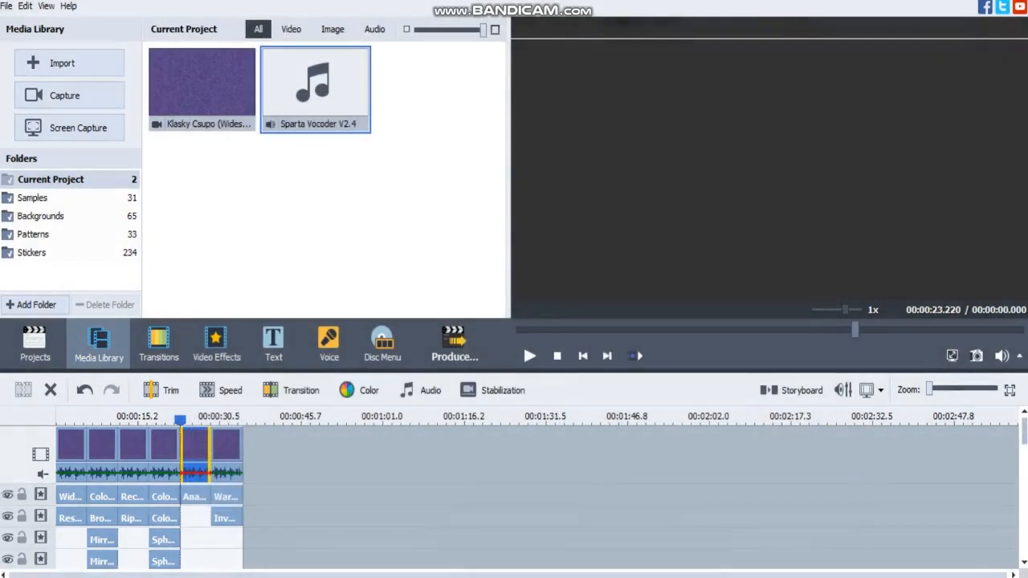
pyautogui.click(196, 518)
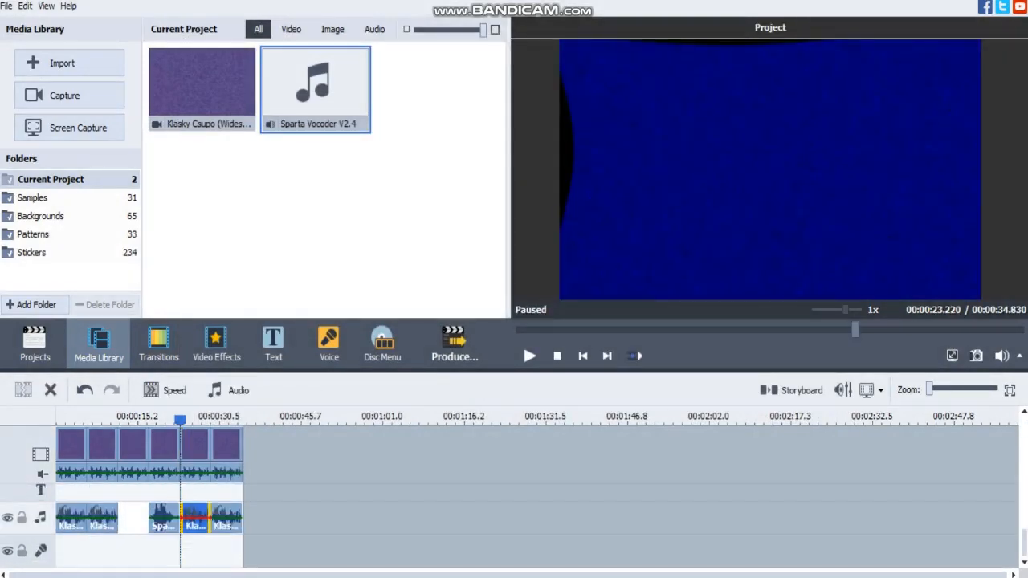
pyautogui.click(228, 390)
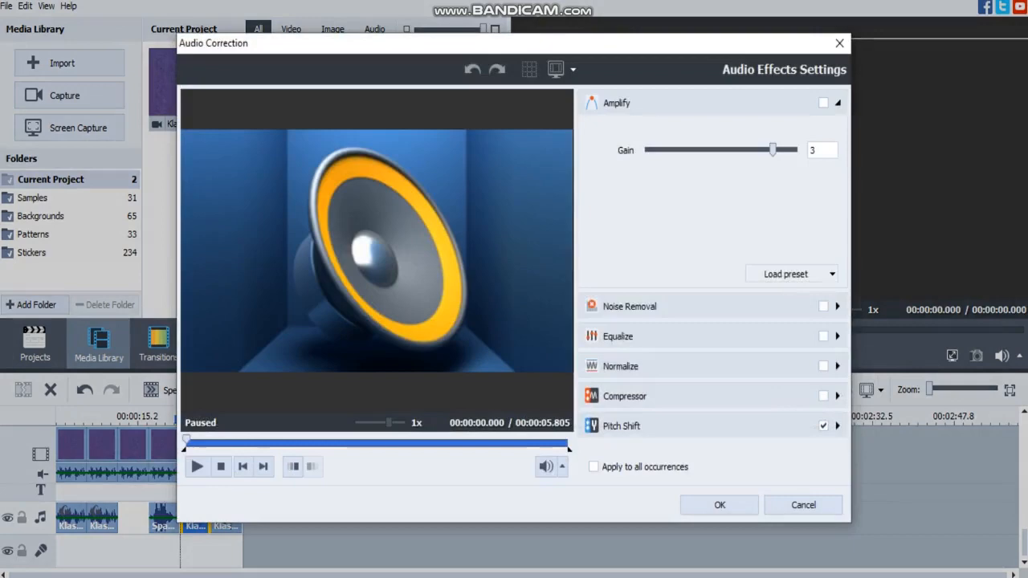
pyautogui.click(631, 425)
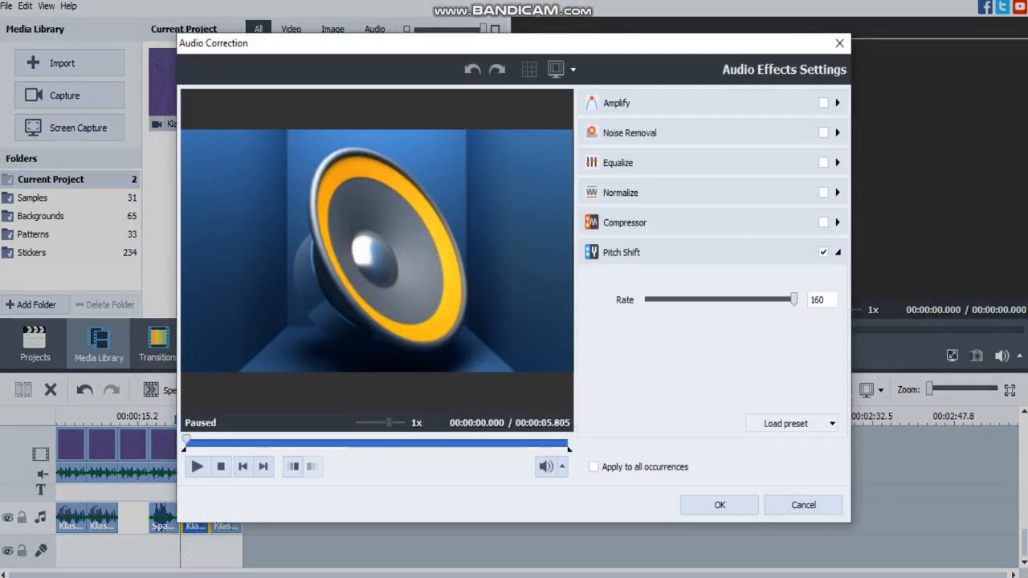
pyautogui.click(720, 505)
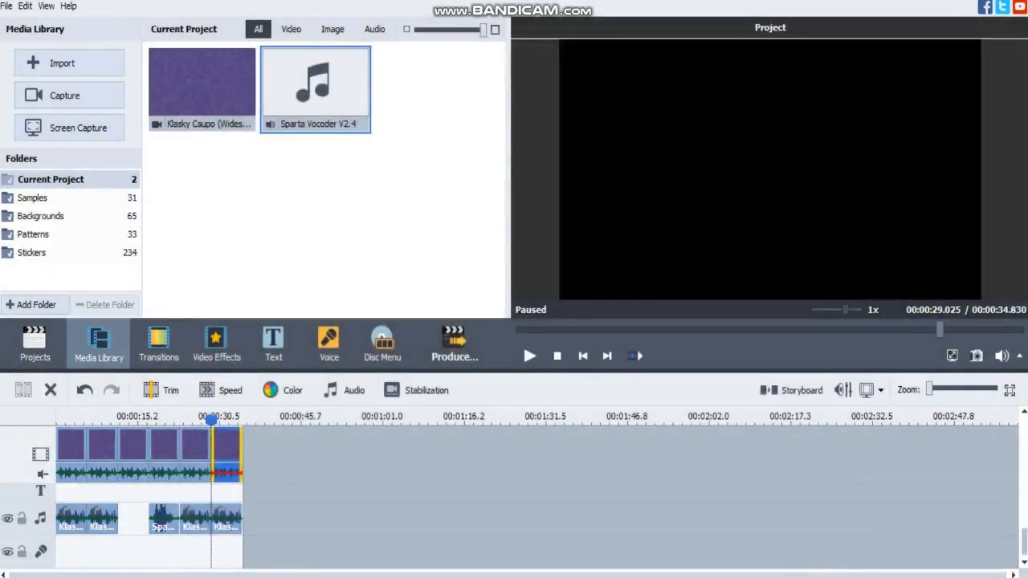
# Review the properties of the Warm Glow and Invert effects applied to the sixth clip.
pyautogui.doubleClick(228, 497)
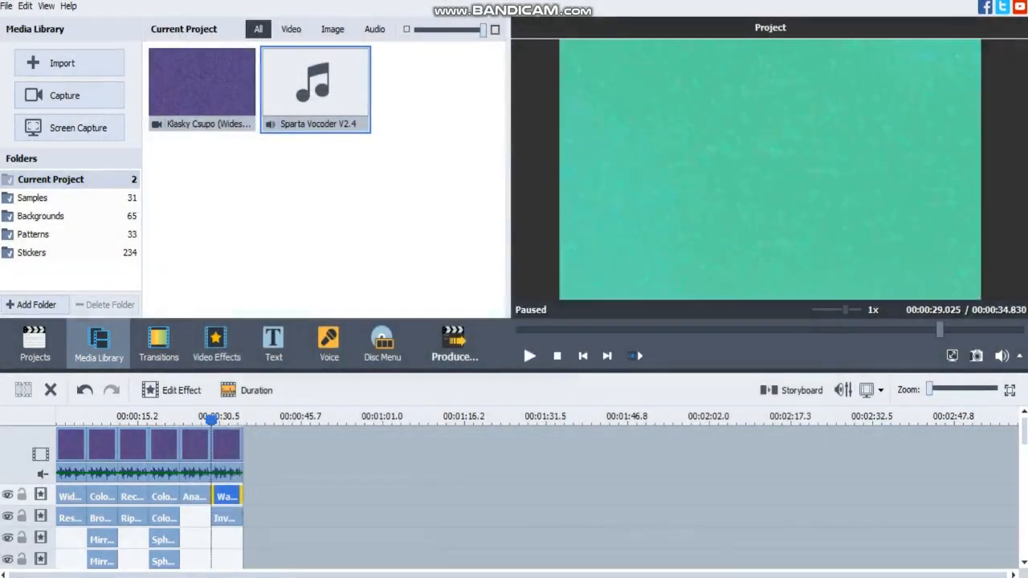
pyautogui.doubleClick(228, 518)
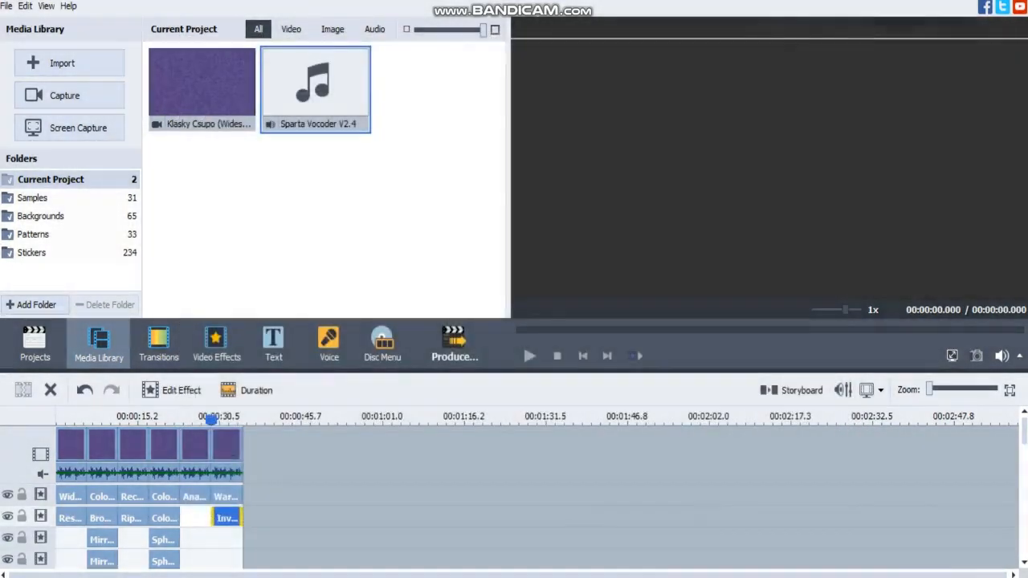
# Inspect the audio effects of the sixth clip and the Pitch Shift settings of its music-track copy.
pyautogui.click(344, 390)
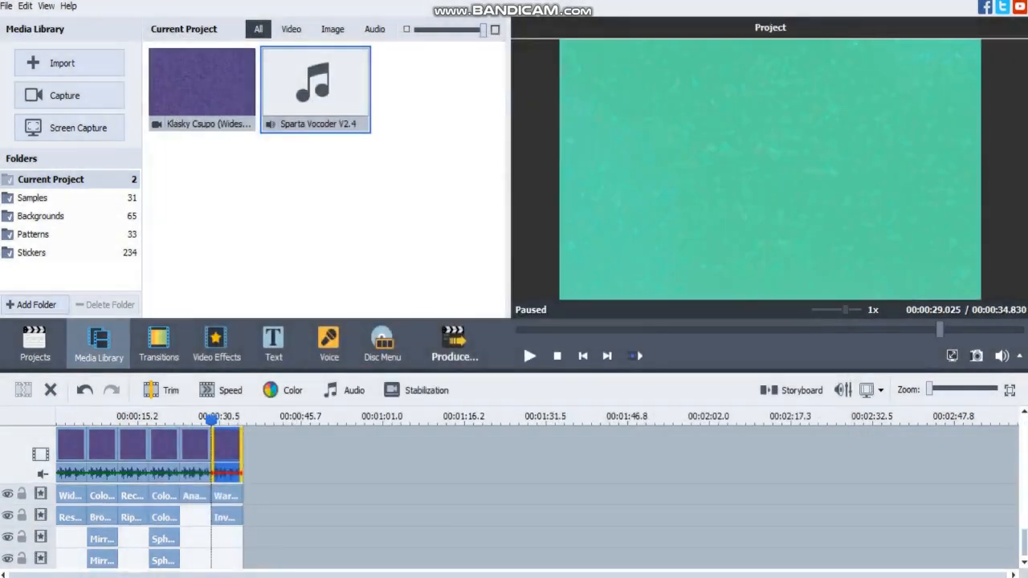
pyautogui.click(227, 518)
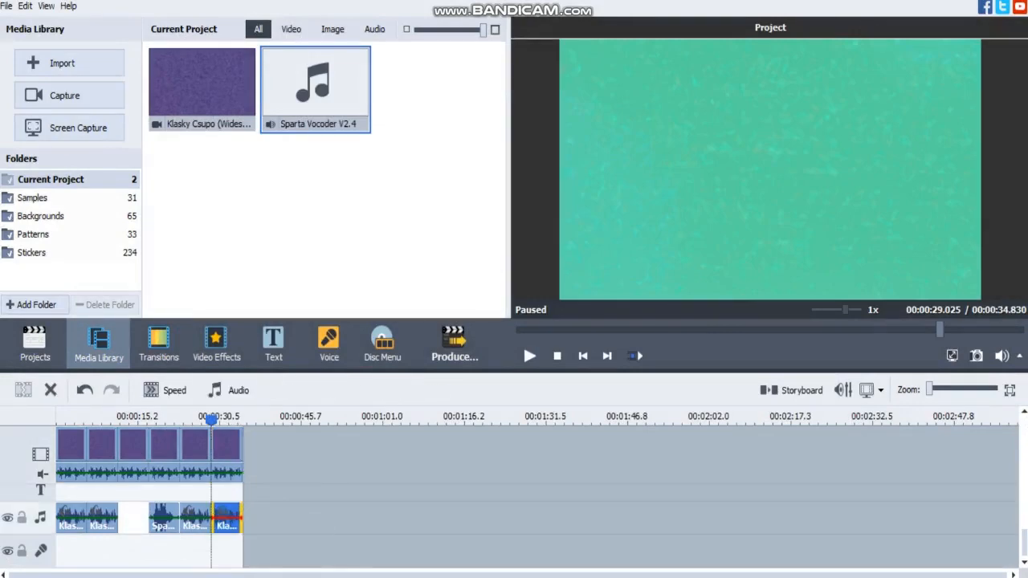
pyautogui.click(228, 391)
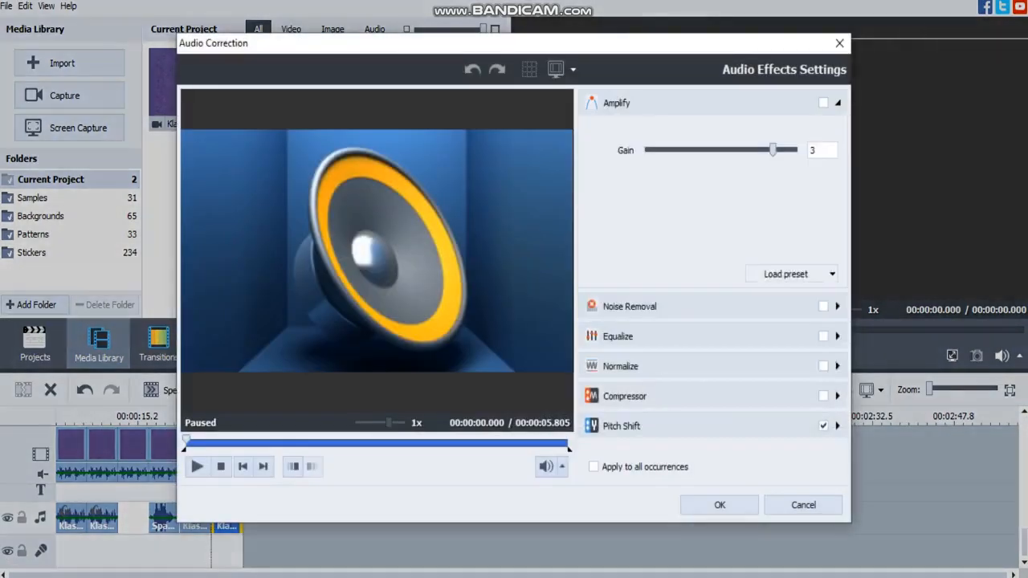
pyautogui.click(624, 425)
pyautogui.click(718, 505)
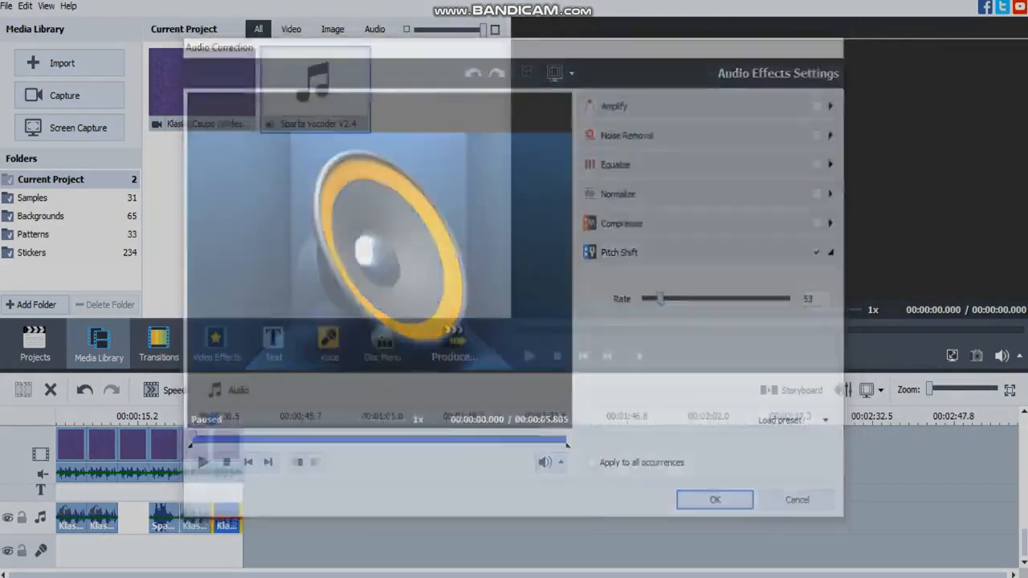